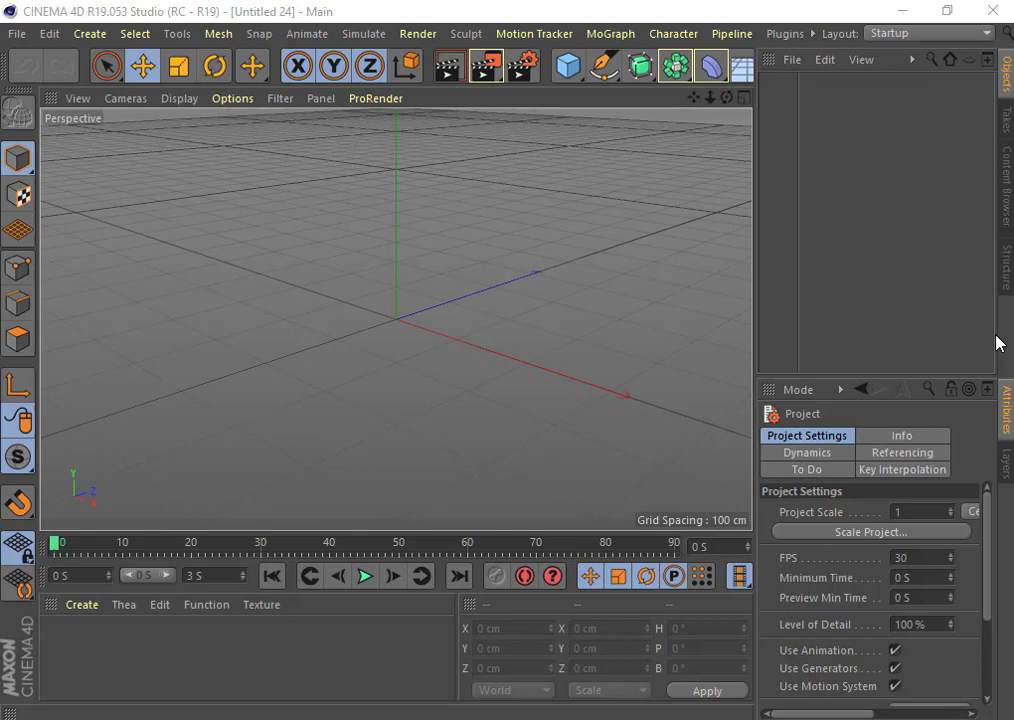
- Choose the Sketch tool from the Pen spline palette
click(600, 72)
click(598, 80)
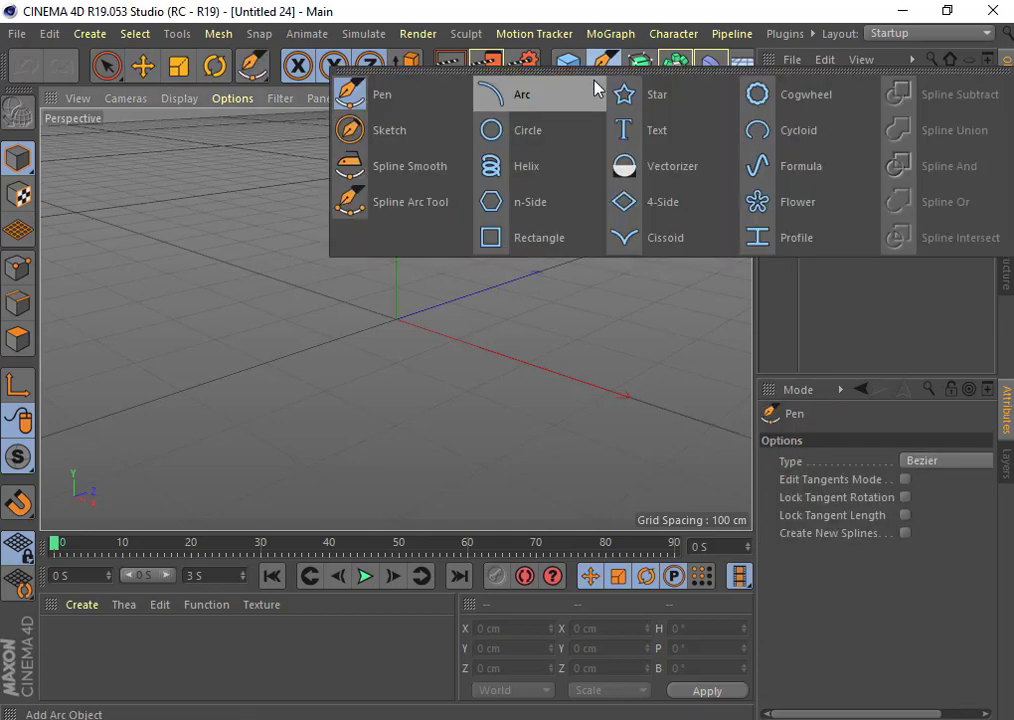
click(418, 140)
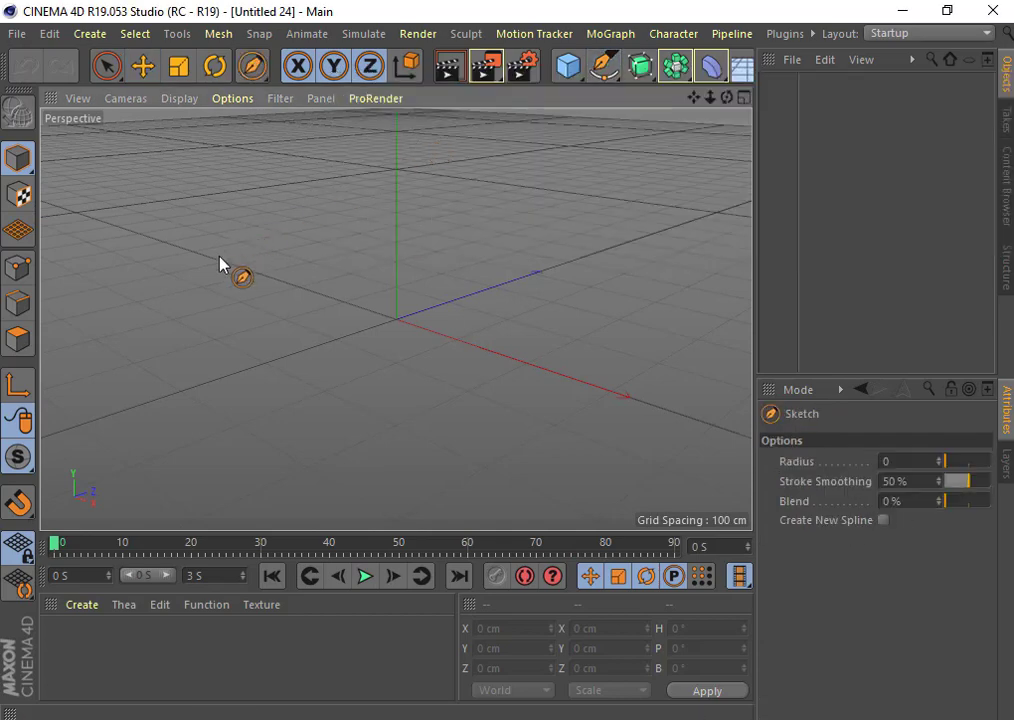
- Sketch eight short freehand strokes in a ring around the scene origin
drag(155, 262, 268, 200)
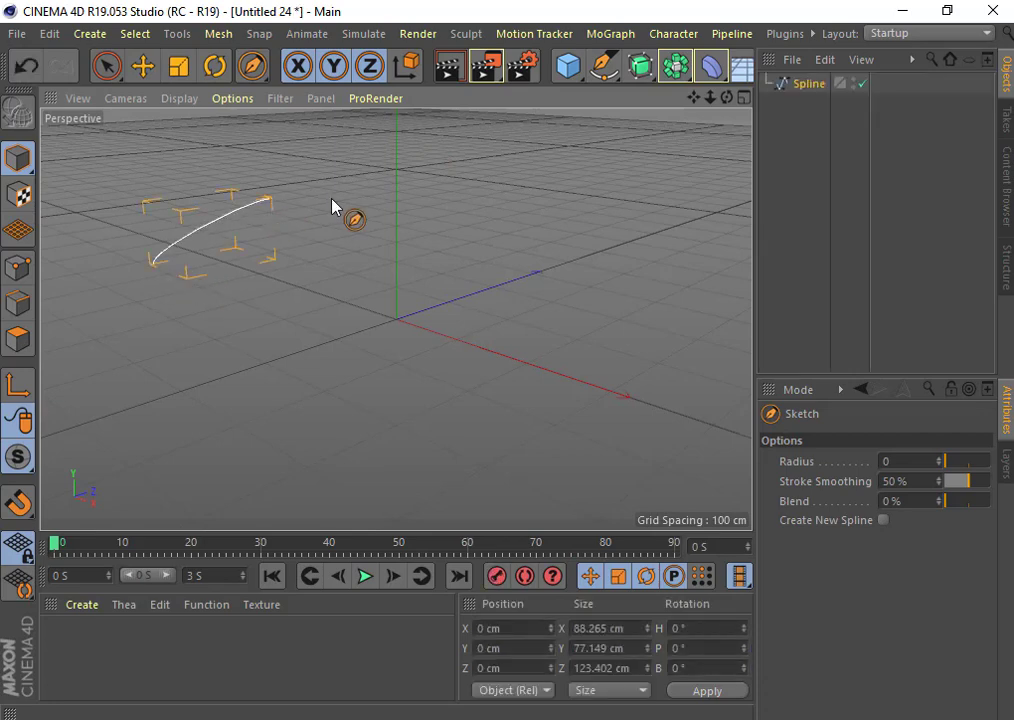
drag(334, 197, 400, 186)
drag(454, 156, 530, 154)
drag(579, 188, 602, 241)
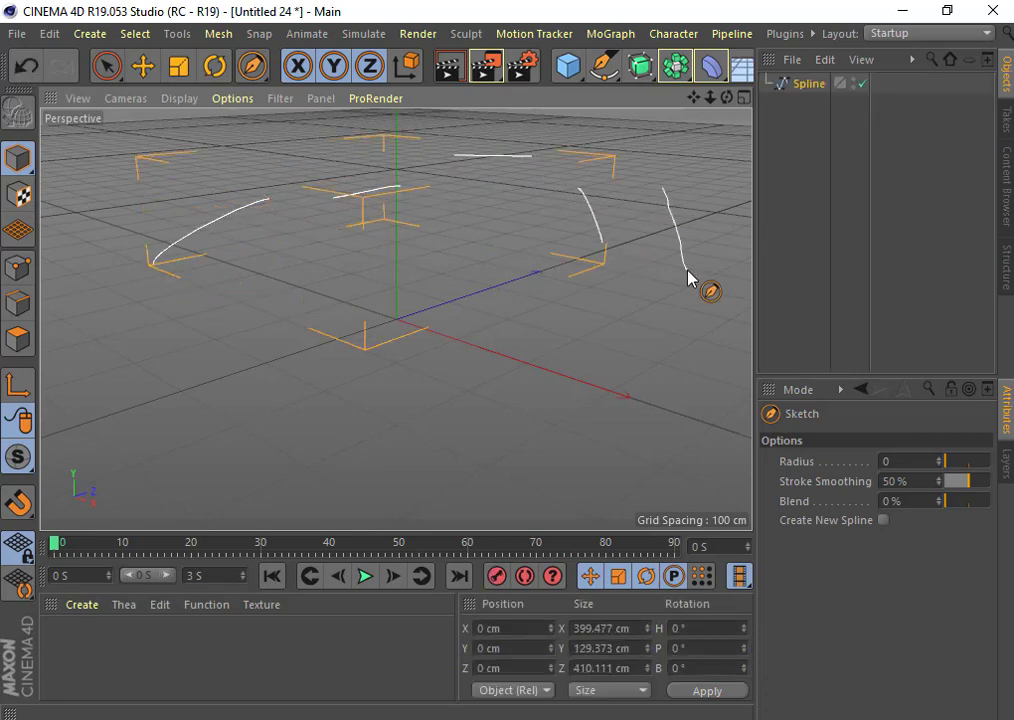
drag(652, 356, 622, 390)
drag(540, 437, 412, 432)
drag(376, 370, 357, 345)
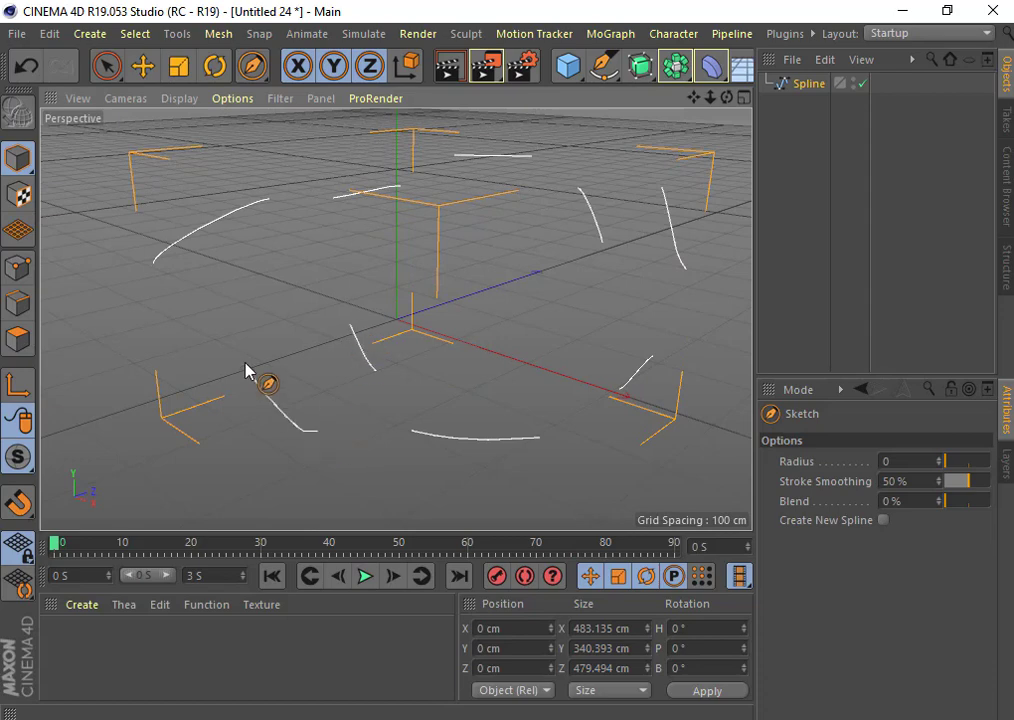
drag(273, 298, 272, 299)
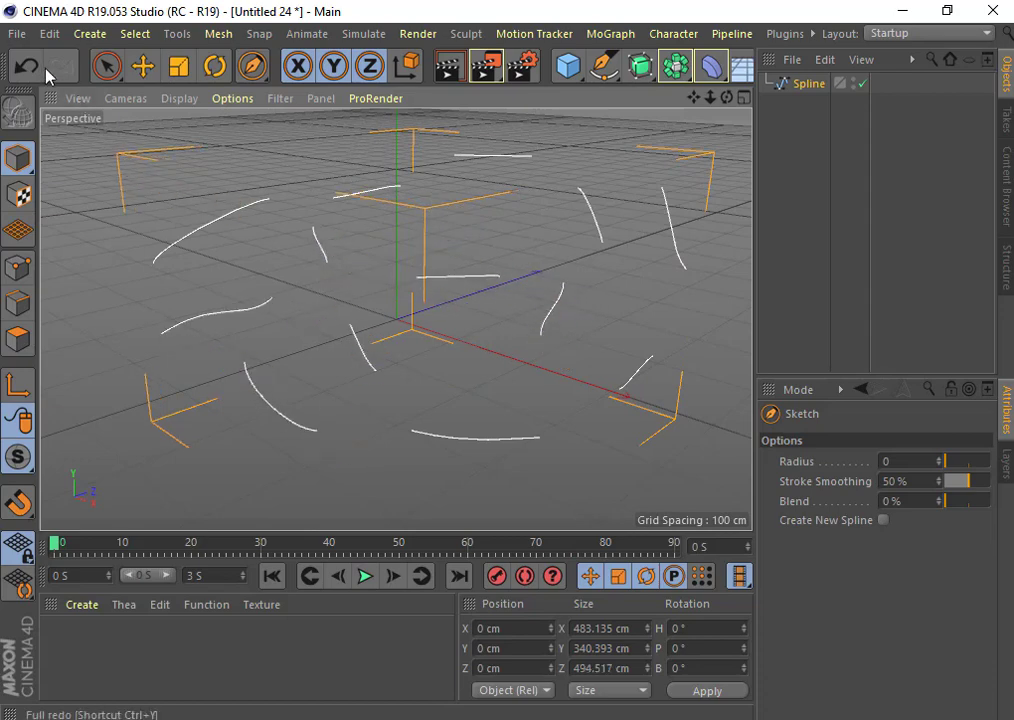
- Delete the scattered-stroke Spline and sketch one closed wavy loop around the origin
click(816, 88)
key(Delete)
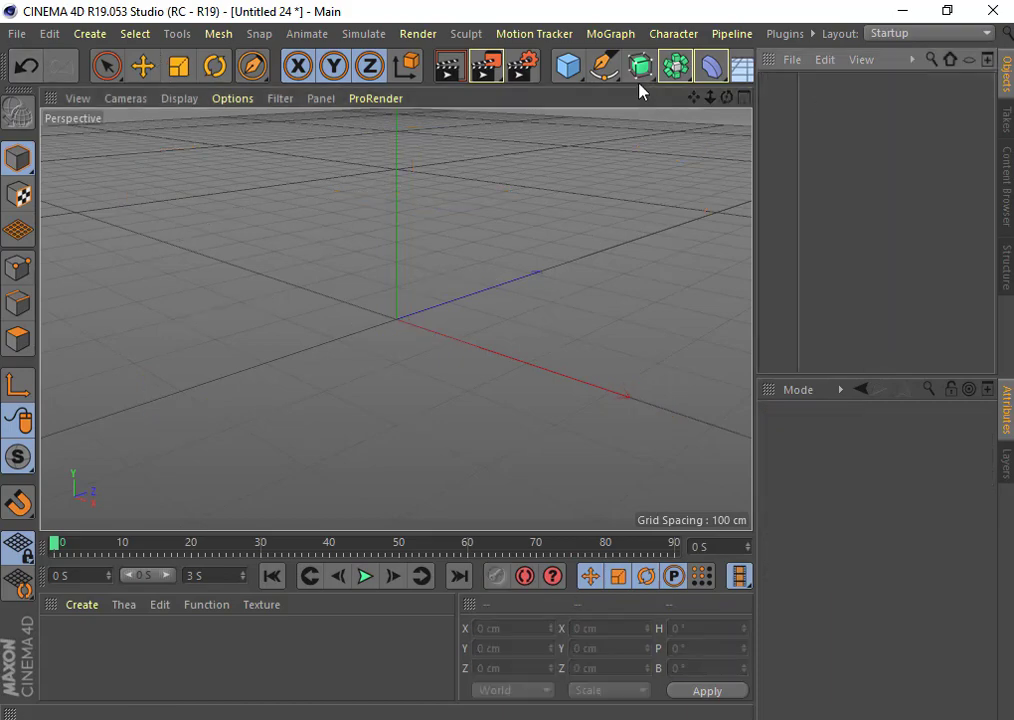
drag(604, 65, 396, 137)
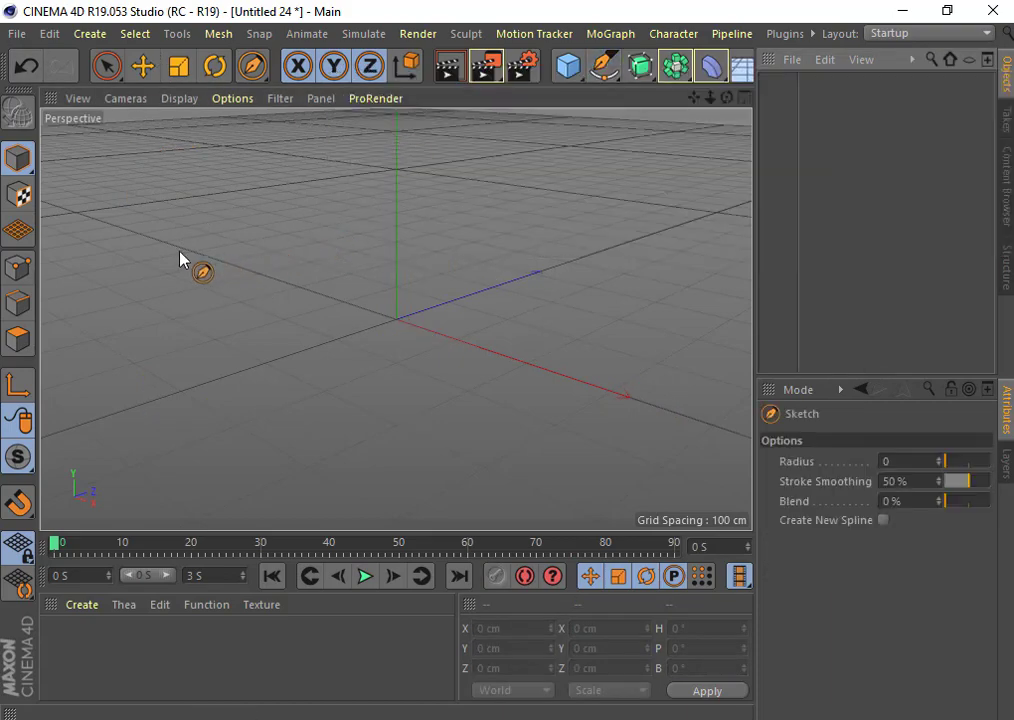
drag(170, 256, 198, 219)
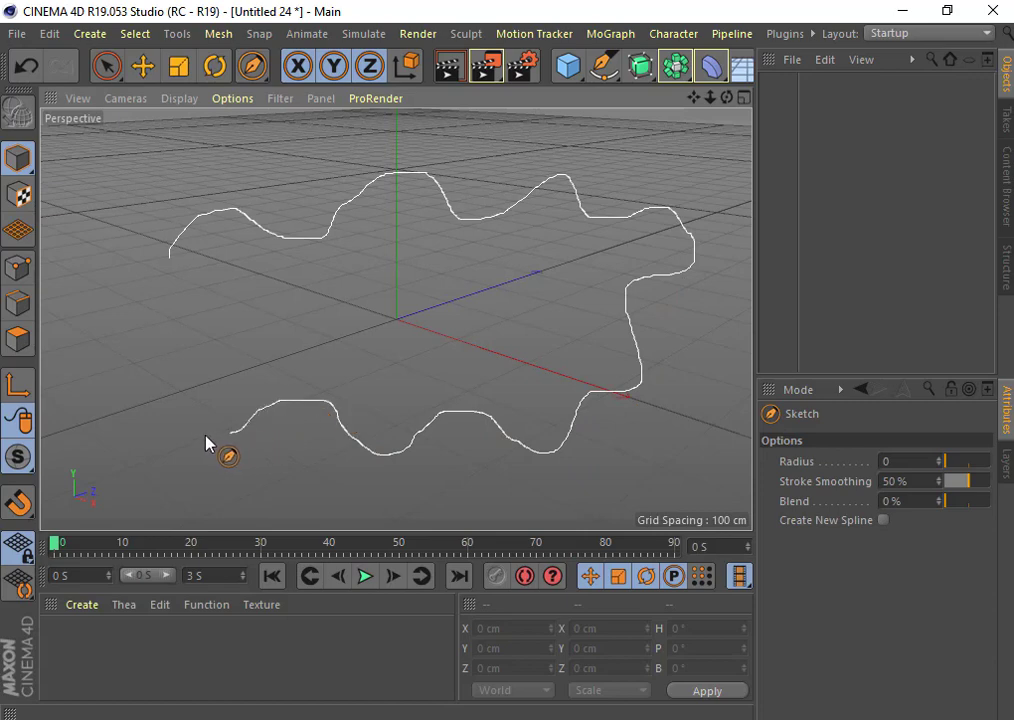
drag(170, 256, 200, 267)
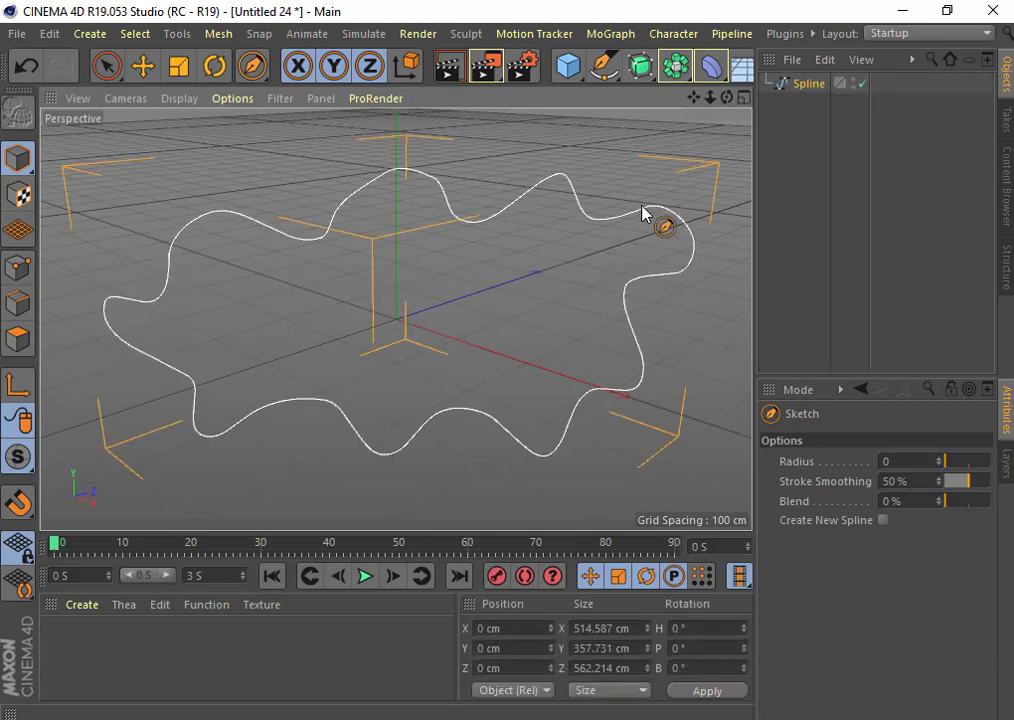
- Brush the top bump and bottom dip with Spline Smooth, shrinking the loop to about 473 × 523 cm
click(611, 86)
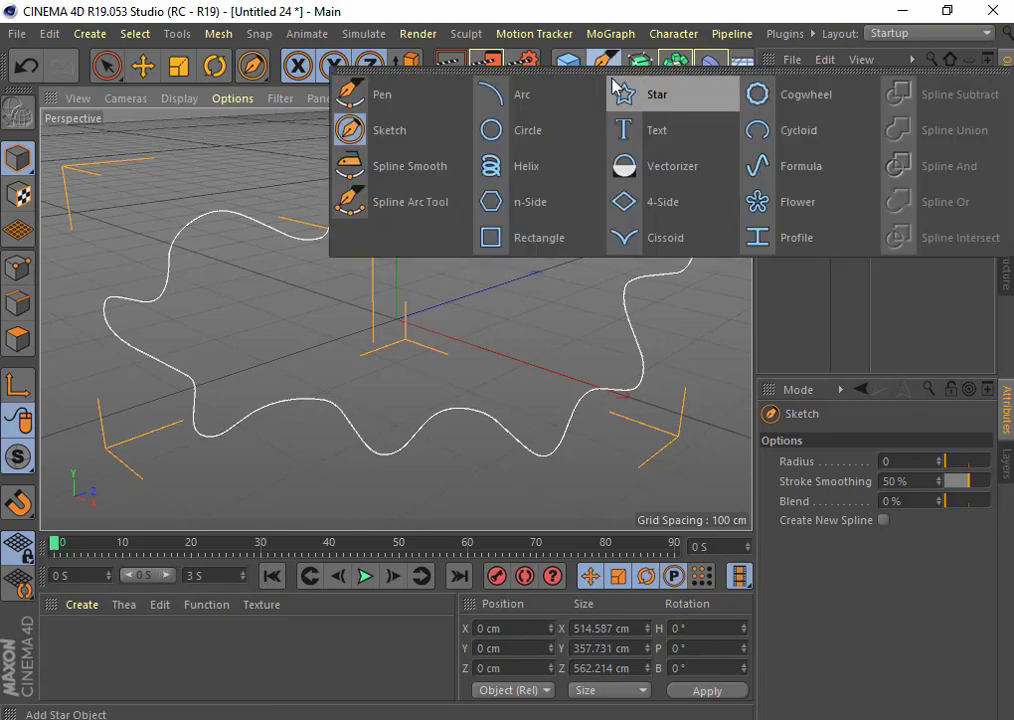
click(420, 175)
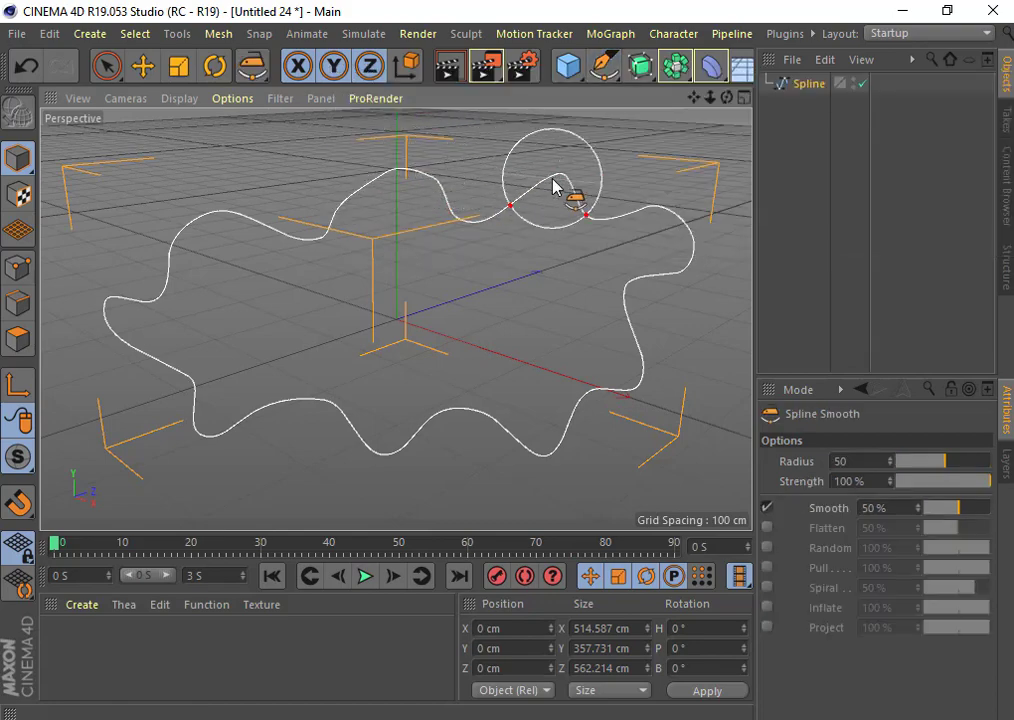
mouse_move(555, 183)
mouse_down()
mouse_move(567, 175)
mouse_move(654, 186)
mouse_move(720, 210)
mouse_move(710, 288)
mouse_move(672, 396)
mouse_move(645, 434)
mouse_move(497, 486)
mouse_up()
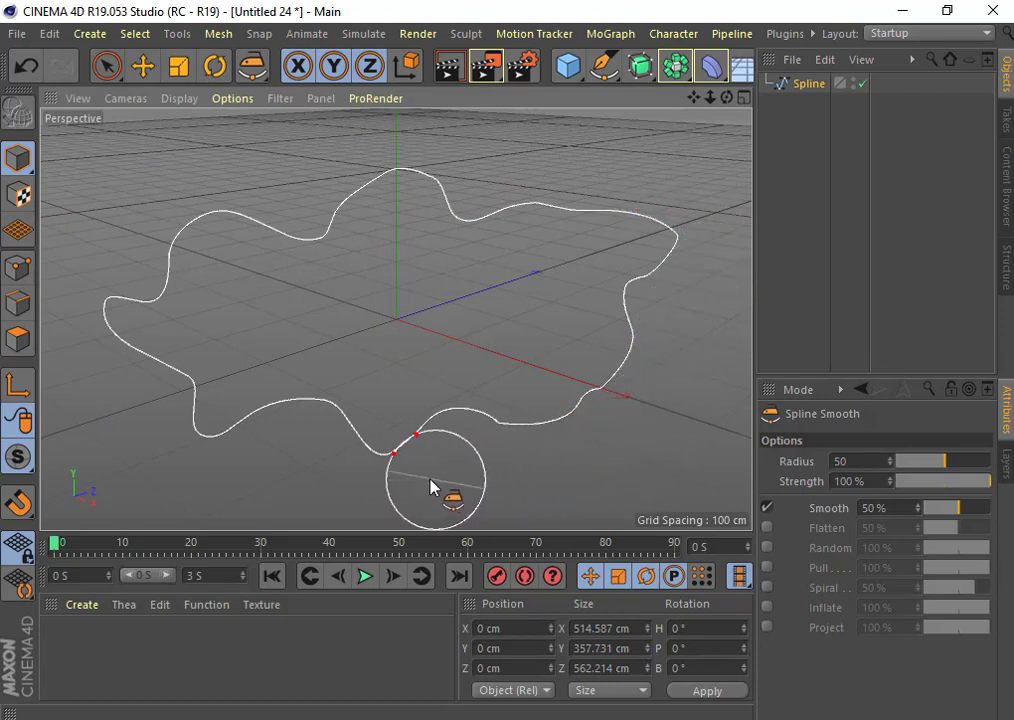
mouse_move(431, 487)
mouse_down()
mouse_move(378, 468)
mouse_move(244, 462)
mouse_move(136, 432)
mouse_move(84, 349)
mouse_move(93, 292)
mouse_move(143, 226)
mouse_move(207, 189)
mouse_move(253, 186)
mouse_up()
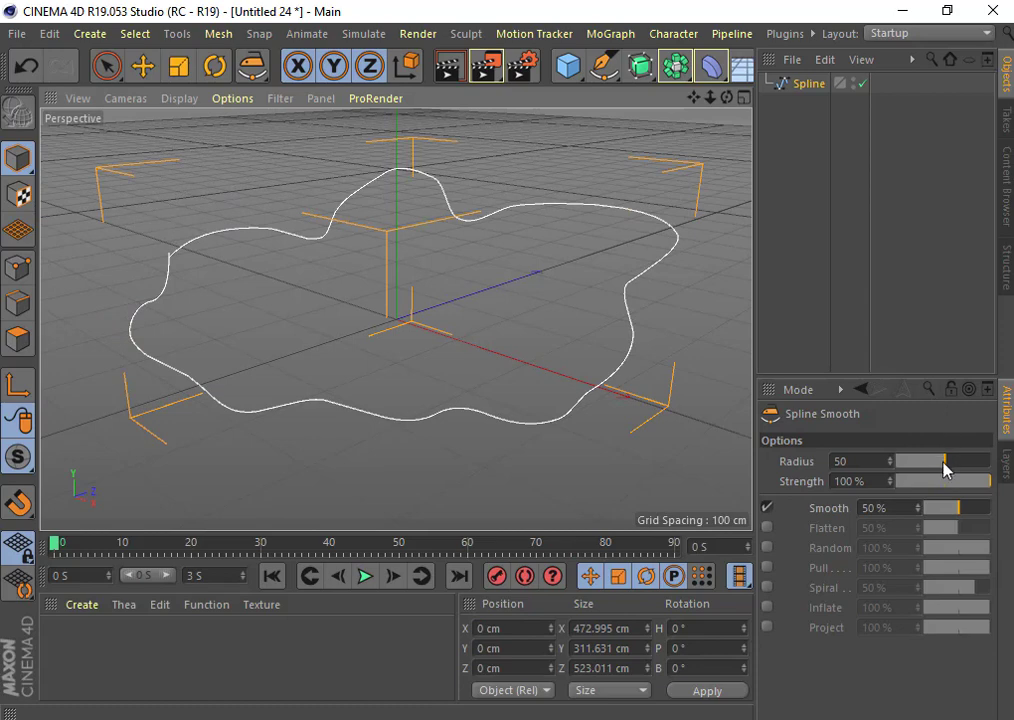
- Reduce the brush radius, raise Strength to 73%, and smooth the bottom, left and top edges
mouse_move(946, 468)
mouse_down()
mouse_move(896, 464)
mouse_move(908, 478)
mouse_up()
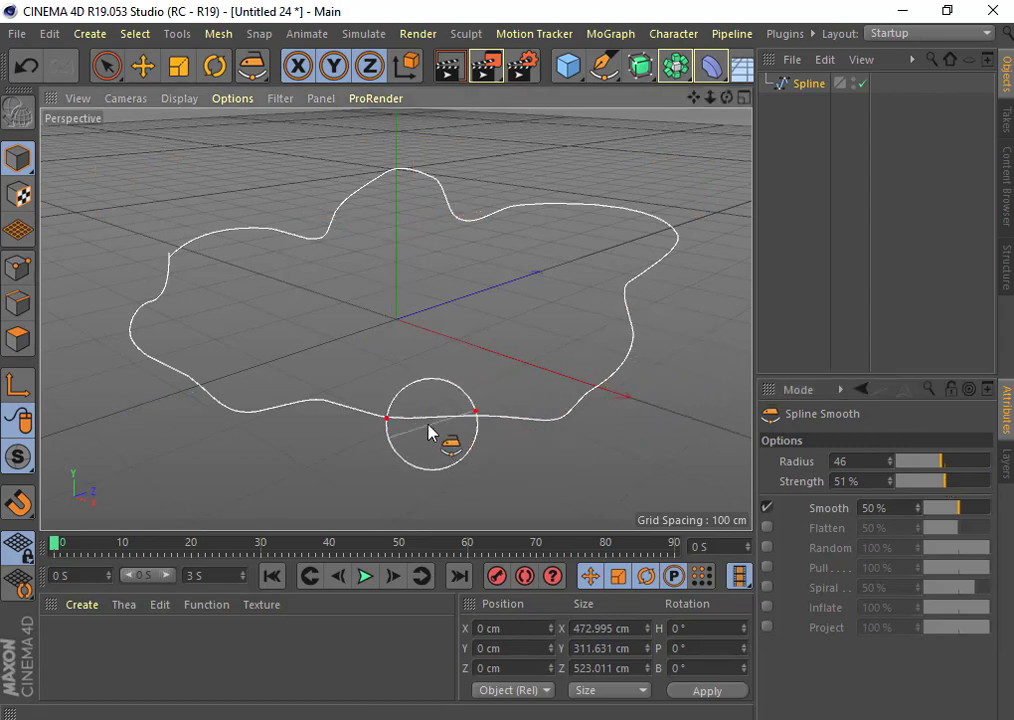
mouse_move(428, 432)
mouse_down()
mouse_move(367, 403)
mouse_move(210, 423)
mouse_move(156, 315)
mouse_move(201, 244)
mouse_move(421, 168)
mouse_move(685, 208)
mouse_move(737, 314)
mouse_up()
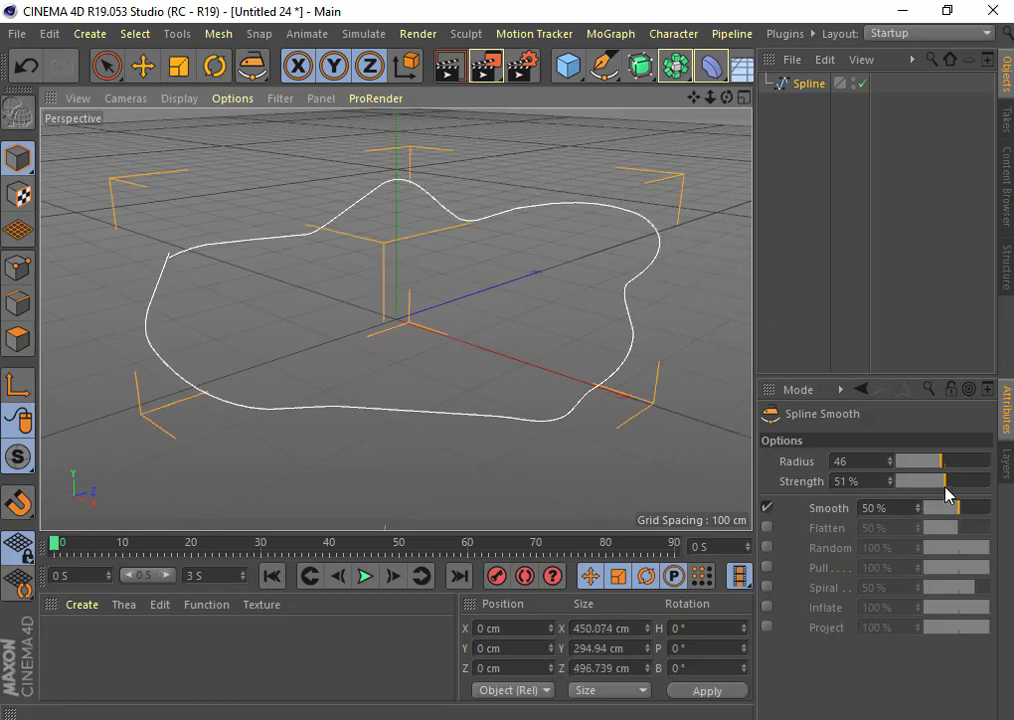
drag(945, 488, 957, 489)
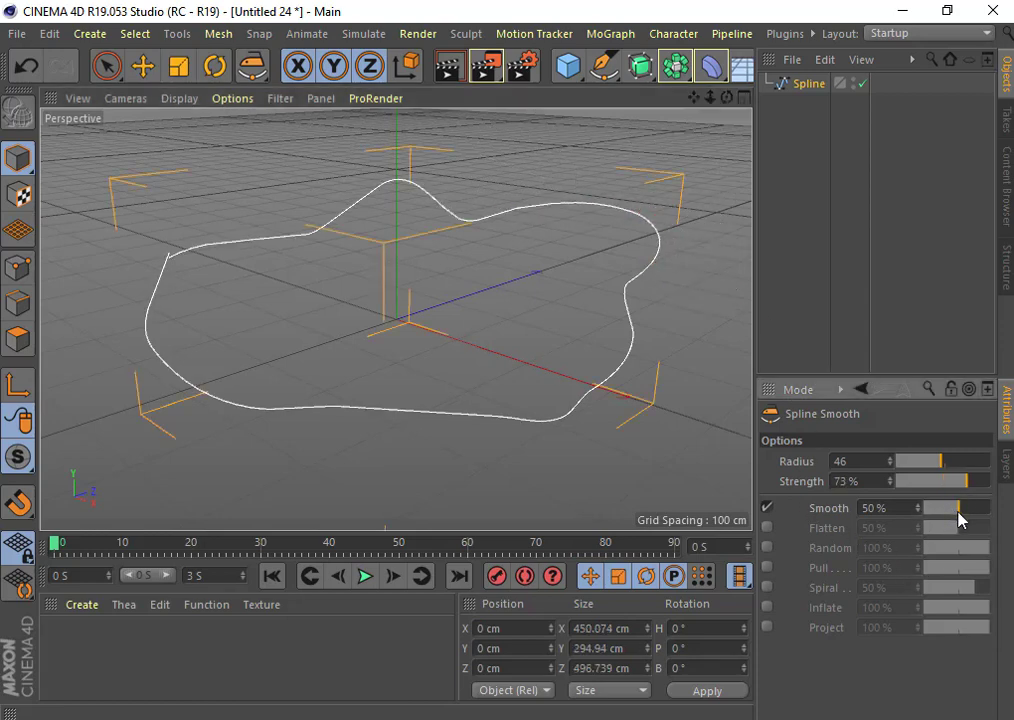
mouse_move(609, 448)
mouse_down()
mouse_move(521, 423)
mouse_move(326, 435)
mouse_move(194, 414)
mouse_up()
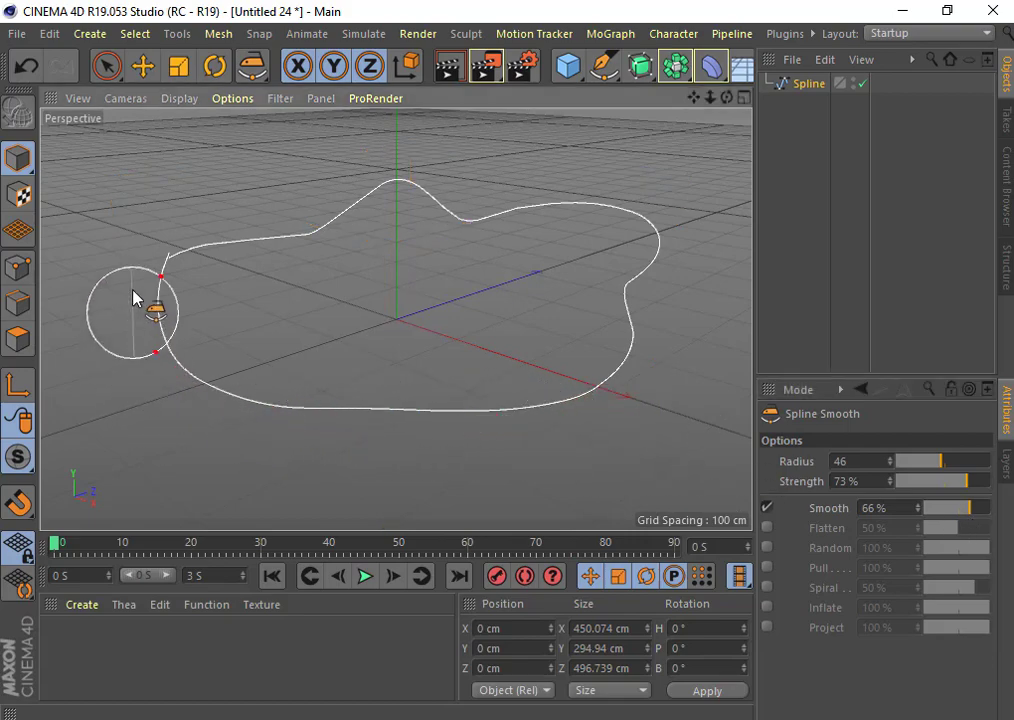
mouse_move(133, 296)
mouse_down()
mouse_move(154, 265)
mouse_move(276, 201)
mouse_move(378, 165)
mouse_move(578, 189)
mouse_up()
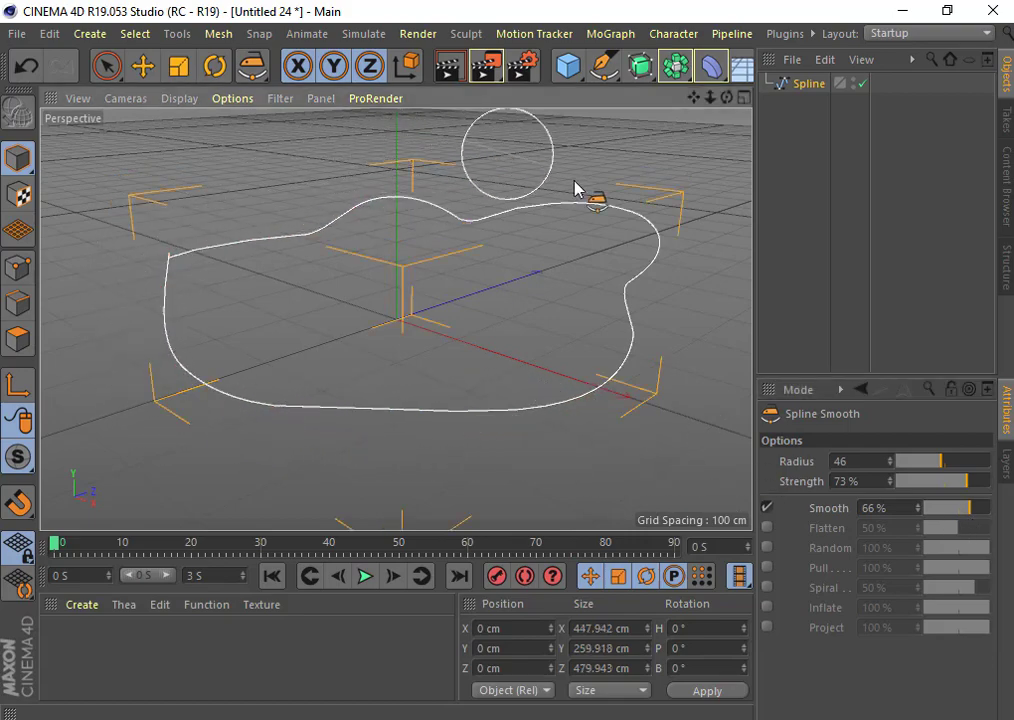
- Enable Flatten at 50% and flatten the lower, left and top edges and the lower-left corner
click(767, 527)
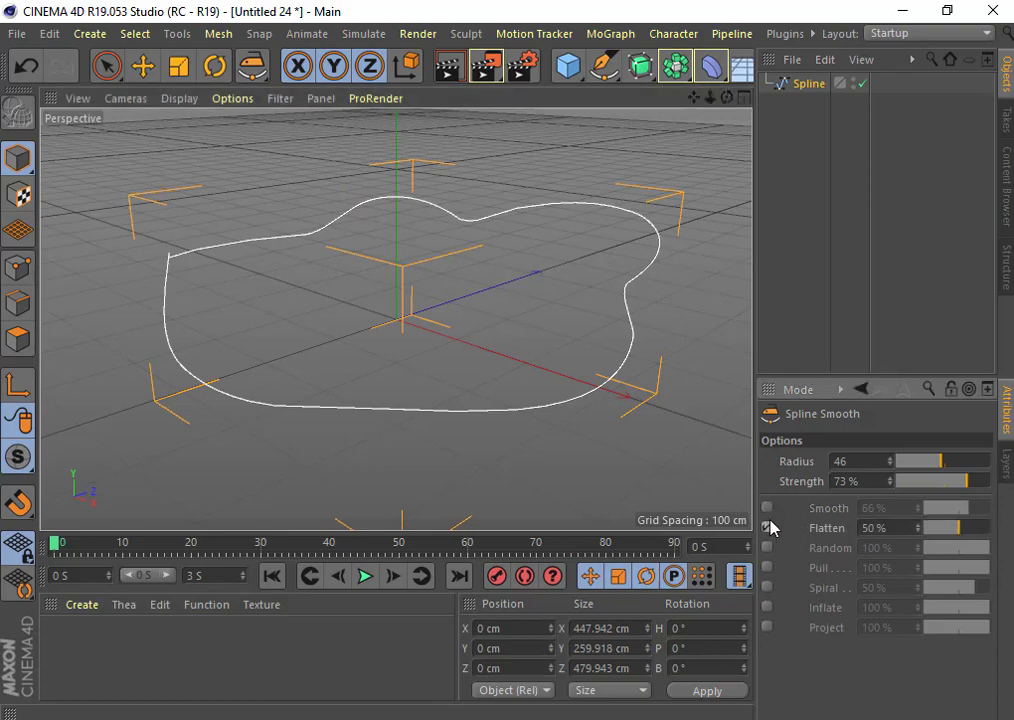
mouse_move(570, 460)
mouse_down()
mouse_move(543, 423)
mouse_move(532, 373)
mouse_move(348, 432)
mouse_move(190, 367)
mouse_move(165, 276)
mouse_move(188, 251)
mouse_move(378, 208)
mouse_move(640, 205)
mouse_move(670, 220)
mouse_move(674, 265)
mouse_move(648, 356)
mouse_move(663, 351)
mouse_move(656, 244)
mouse_move(636, 346)
mouse_move(488, 420)
mouse_up()
mouse_move(349, 436)
mouse_down()
mouse_move(140, 310)
mouse_move(222, 238)
mouse_move(335, 222)
mouse_move(600, 226)
mouse_move(640, 247)
mouse_move(650, 419)
mouse_up()
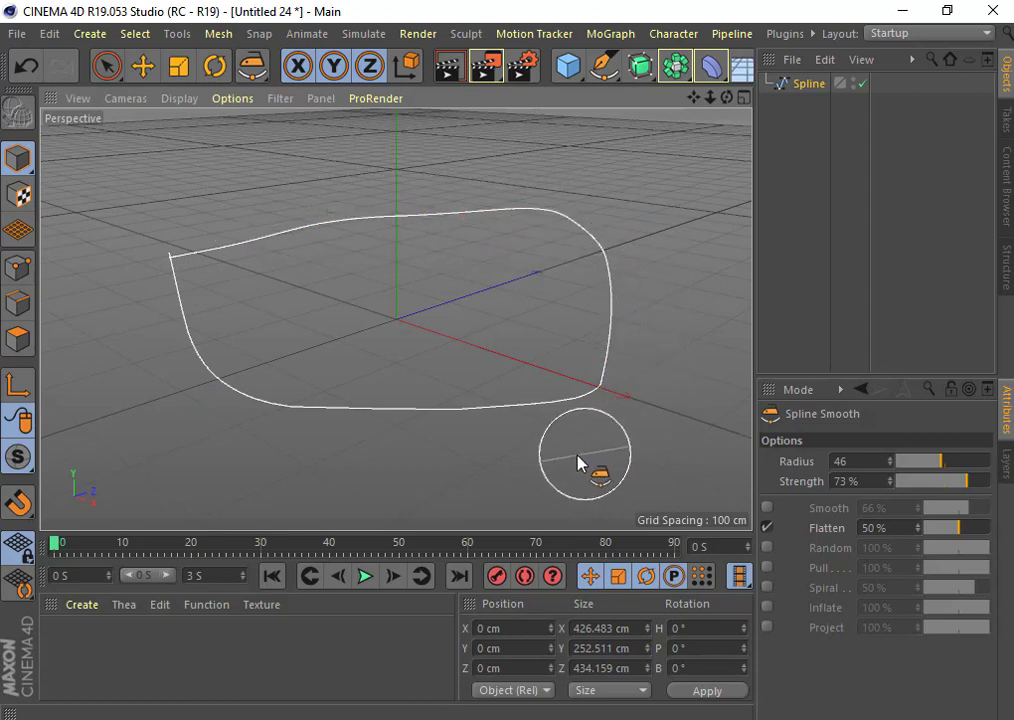
mouse_move(385, 446)
mouse_down()
mouse_move(253, 434)
mouse_move(232, 348)
mouse_up()
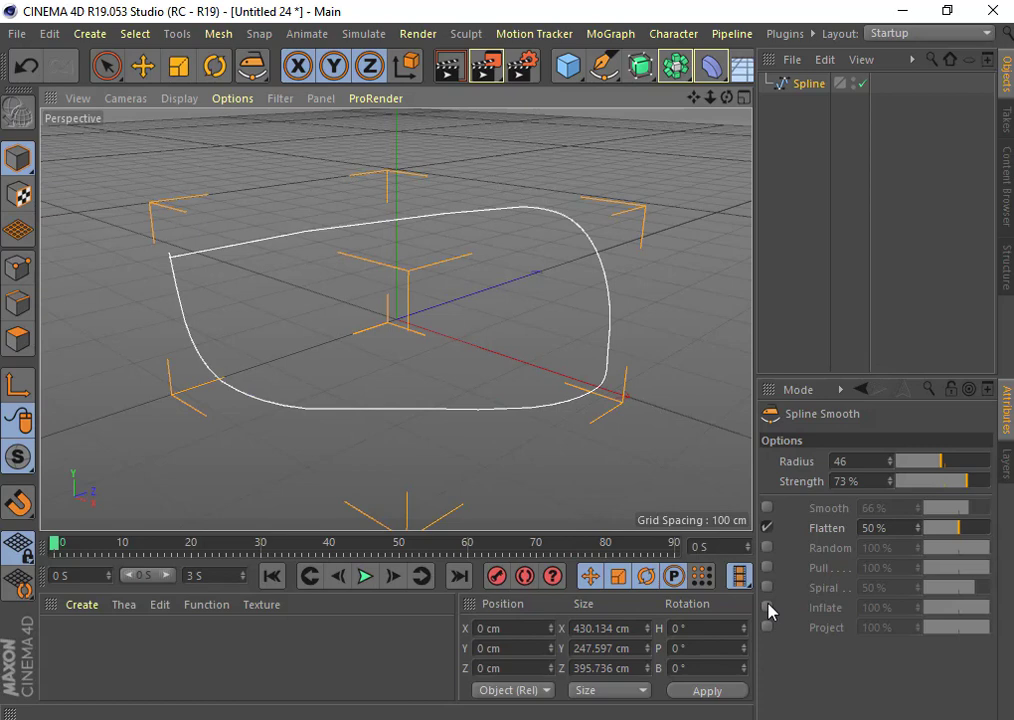
- Switch the brush from Flatten to Random and jitter the loop's lower-left edges
click(767, 528)
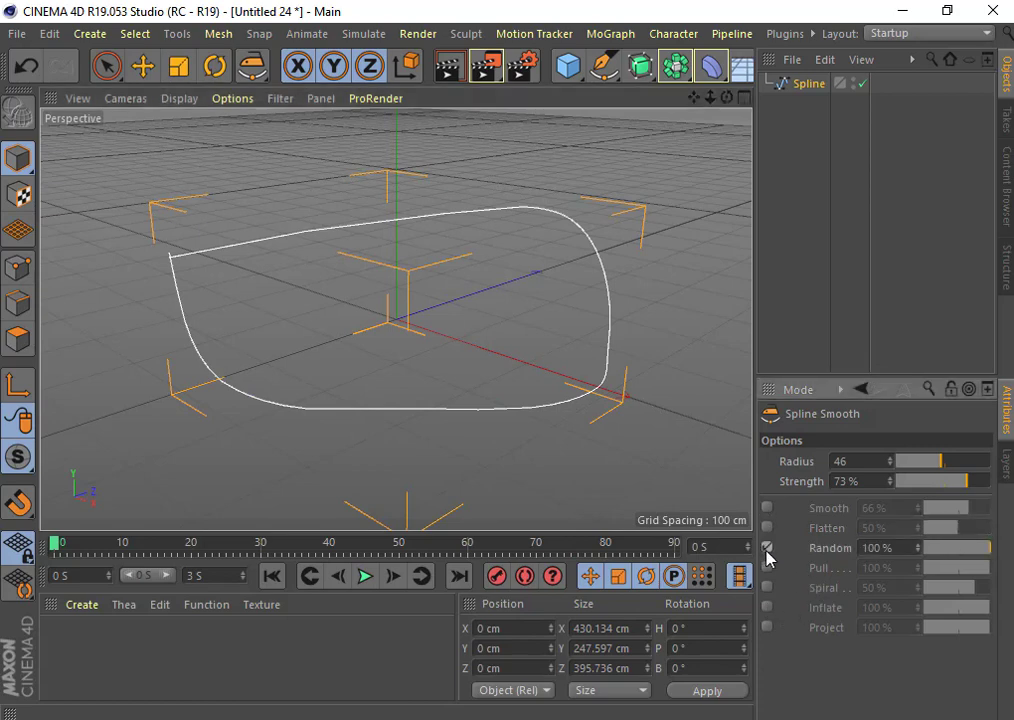
mouse_move(214, 445)
mouse_down()
mouse_move(268, 392)
mouse_move(250, 408)
mouse_up()
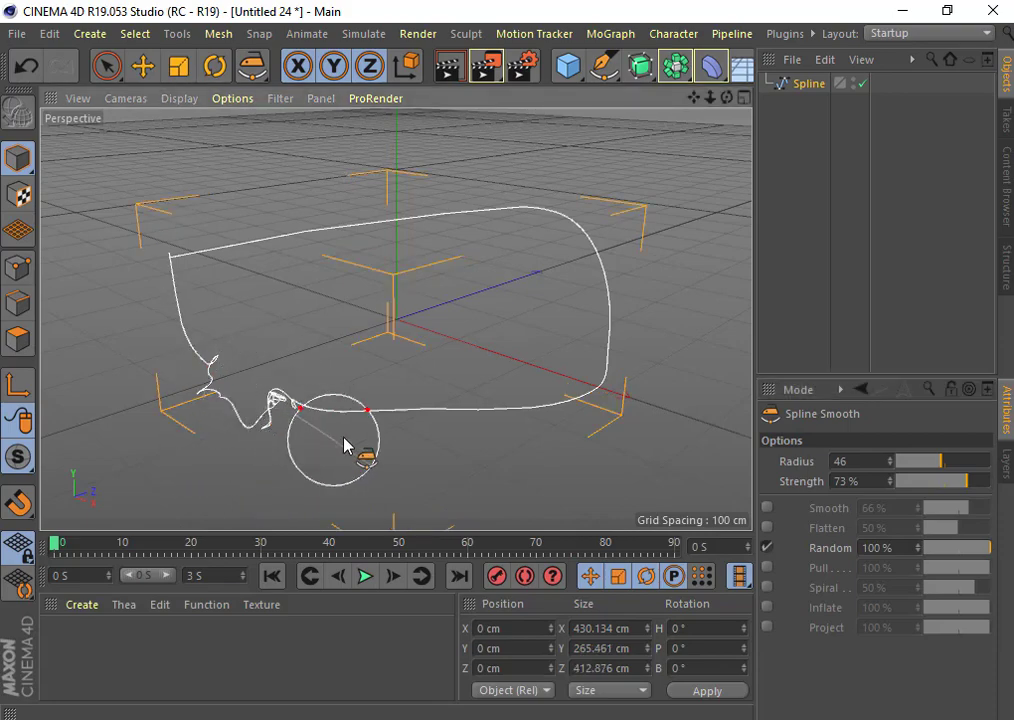
mouse_move(344, 446)
mouse_down()
mouse_move(387, 405)
mouse_move(455, 428)
mouse_move(480, 414)
mouse_move(566, 414)
mouse_move(561, 389)
mouse_move(611, 335)
mouse_move(624, 274)
mouse_move(626, 300)
mouse_move(584, 294)
mouse_move(584, 226)
mouse_move(491, 242)
mouse_move(496, 203)
mouse_move(425, 222)
mouse_move(358, 210)
mouse_move(319, 234)
mouse_move(324, 204)
mouse_move(296, 285)
mouse_move(248, 283)
mouse_move(247, 248)
mouse_move(208, 281)
mouse_move(158, 290)
mouse_move(274, 340)
mouse_up()
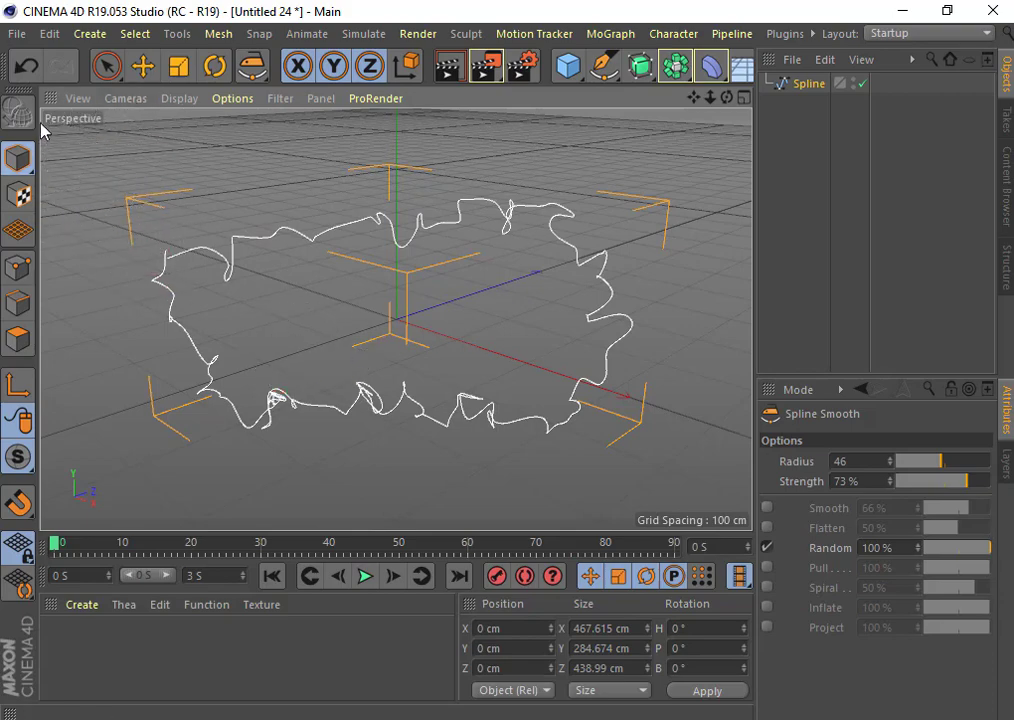
- Undo the random strokes to restore the smooth rounded loop of about 426 × 434 cm
click(40, 76)
click(40, 76)
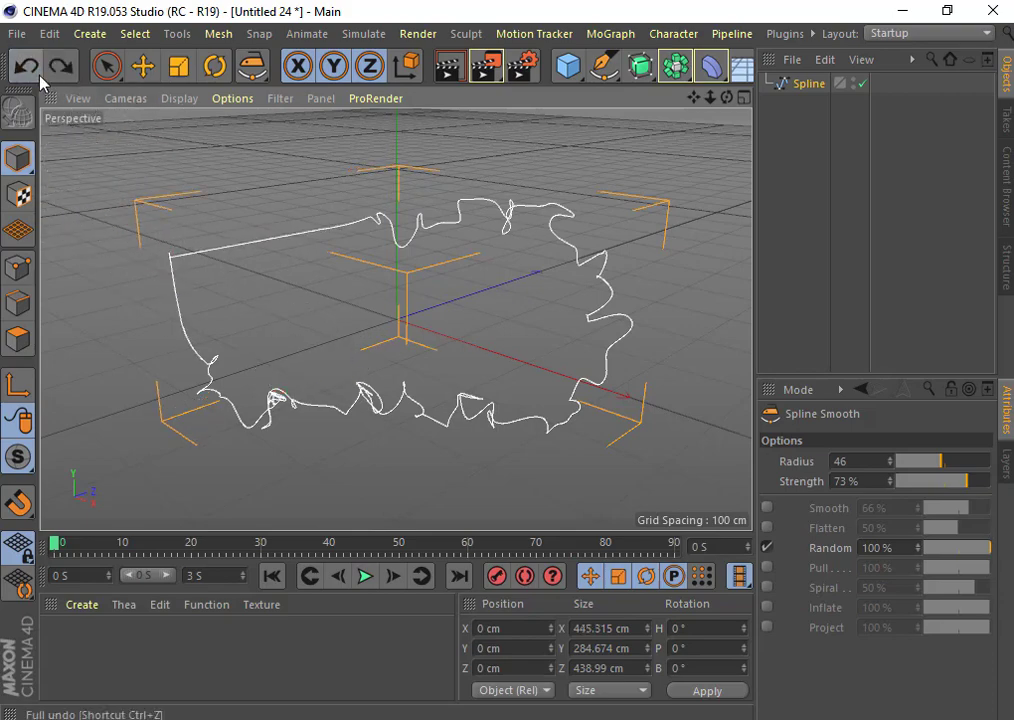
click(40, 76)
click(40, 76)
click(40, 76)
click(40, 76)
click(40, 76)
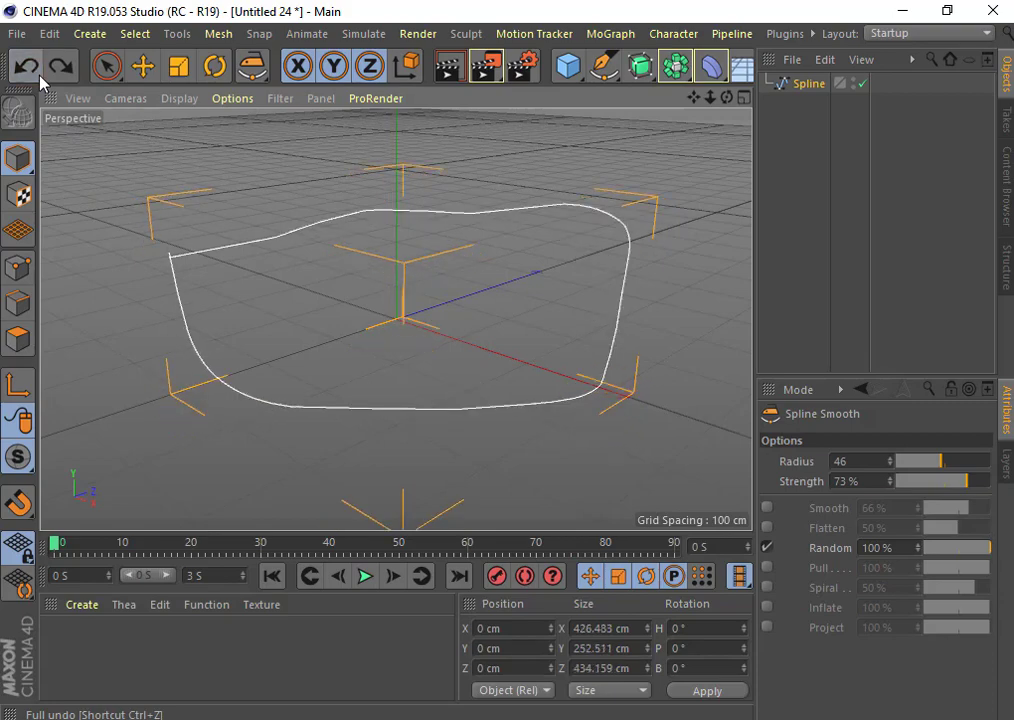
- Switch from Random to Pull and pull waves into the bottom, top and right edges
click(767, 548)
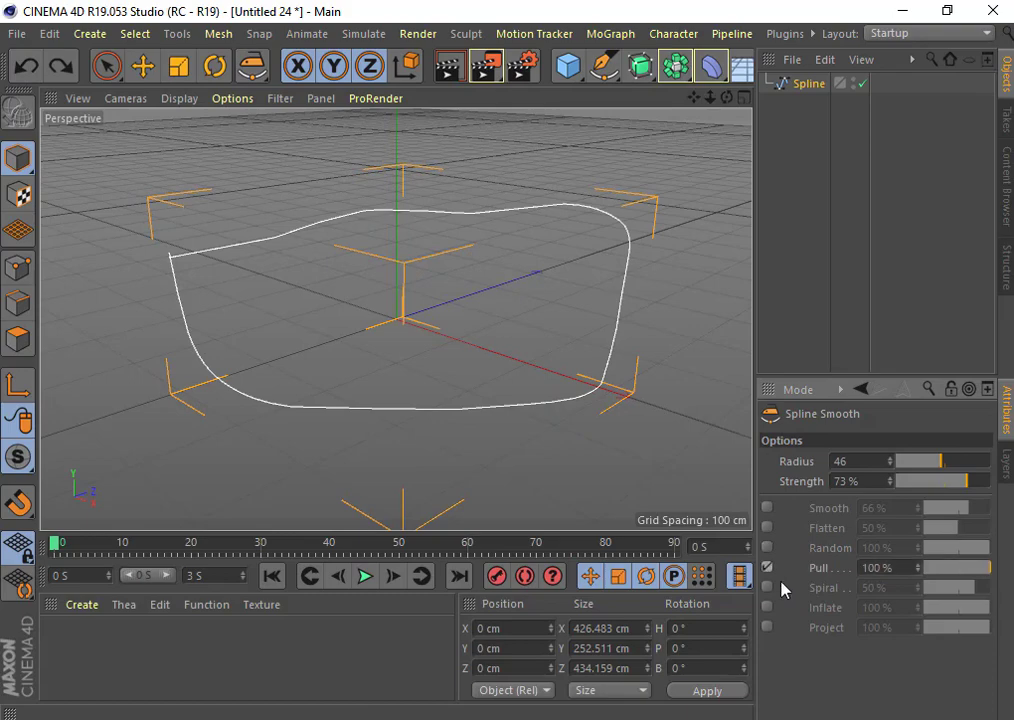
drag(441, 437, 453, 373)
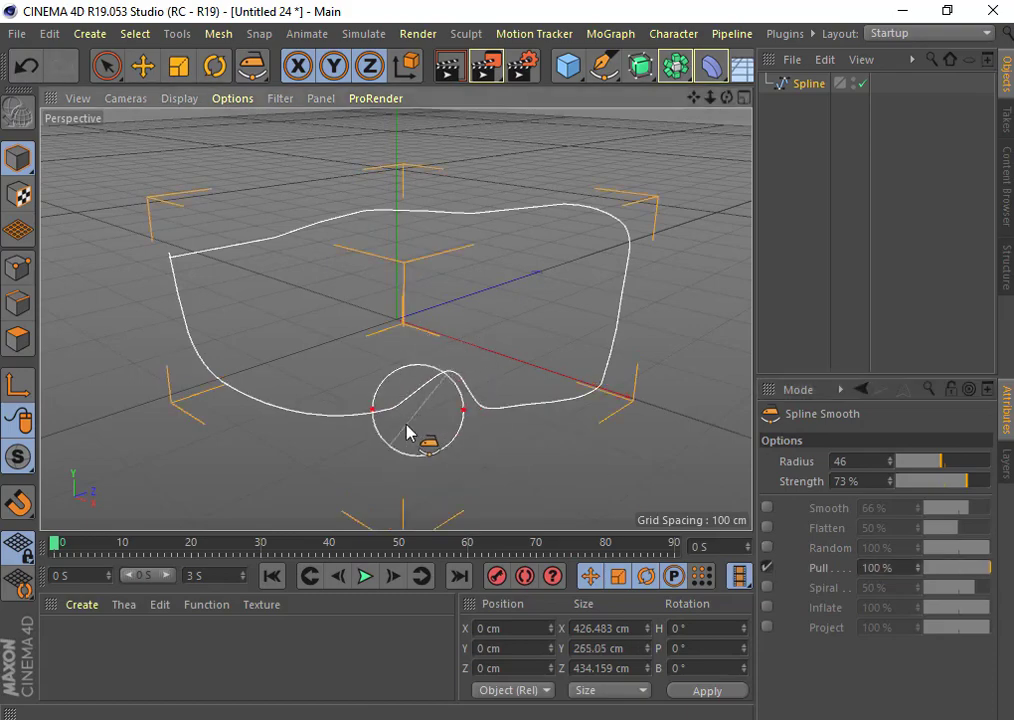
drag(310, 420, 312, 380)
drag(398, 158, 403, 242)
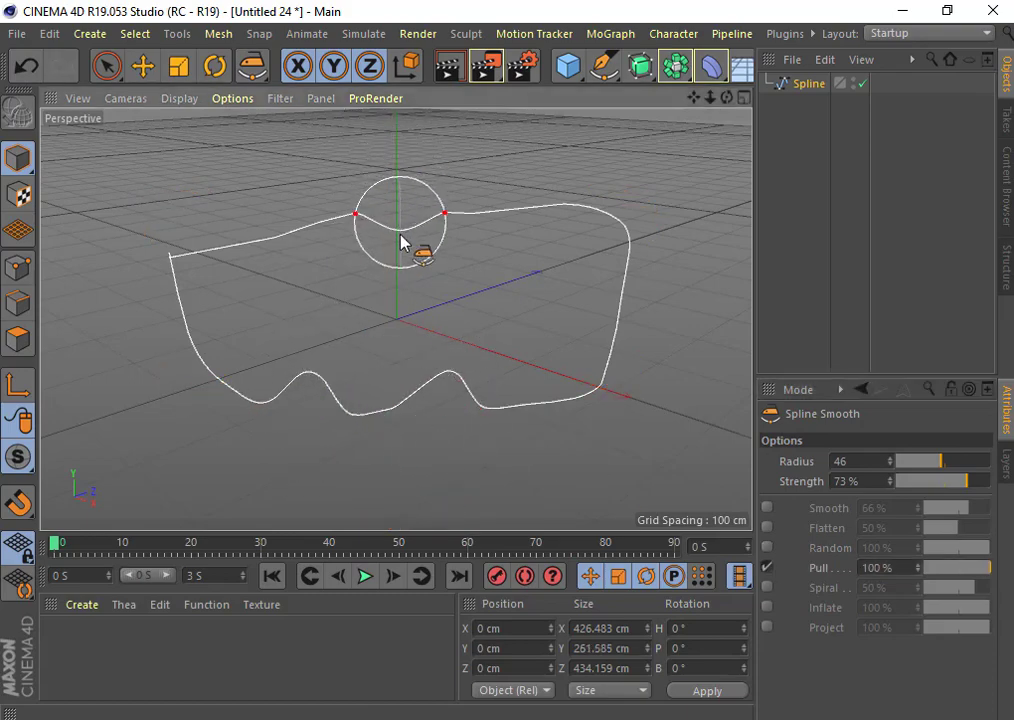
mouse_move(554, 294)
mouse_down()
mouse_move(584, 208)
mouse_move(575, 284)
mouse_move(663, 324)
mouse_up()
drag(420, 258, 398, 219)
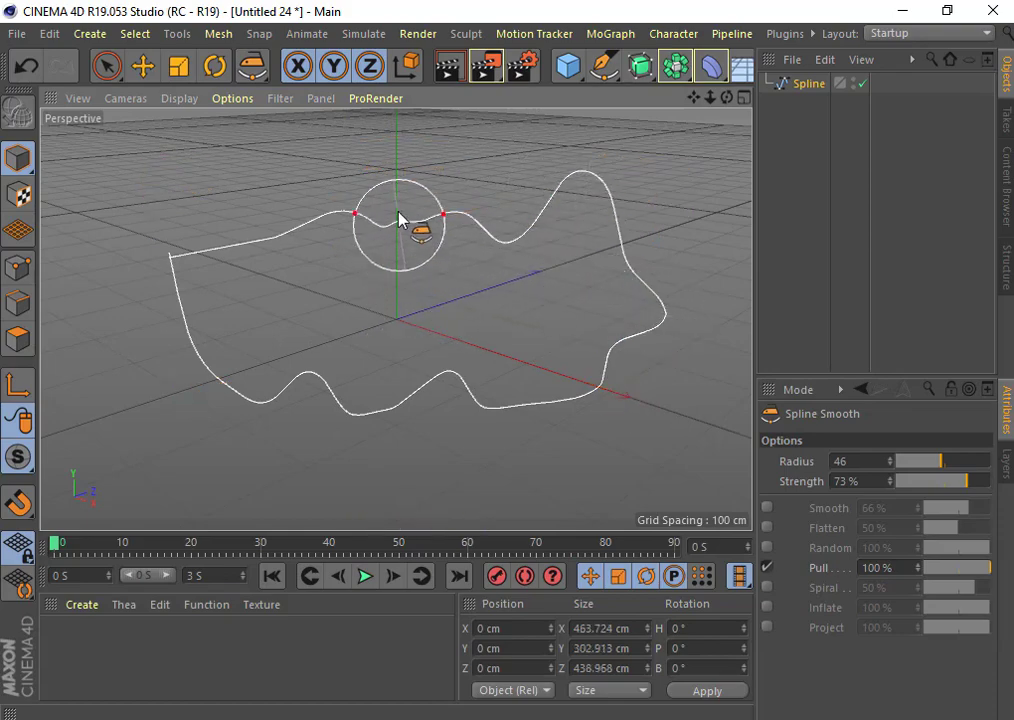
mouse_move(350, 260)
mouse_down()
mouse_move(329, 216)
mouse_move(268, 206)
mouse_move(227, 274)
mouse_move(165, 335)
mouse_move(235, 407)
mouse_move(317, 344)
mouse_move(312, 447)
mouse_move(389, 369)
mouse_move(450, 378)
mouse_move(466, 403)
mouse_move(557, 381)
mouse_move(645, 389)
mouse_move(609, 303)
mouse_move(655, 256)
mouse_move(525, 287)
mouse_move(509, 231)
mouse_move(440, 220)
mouse_up()
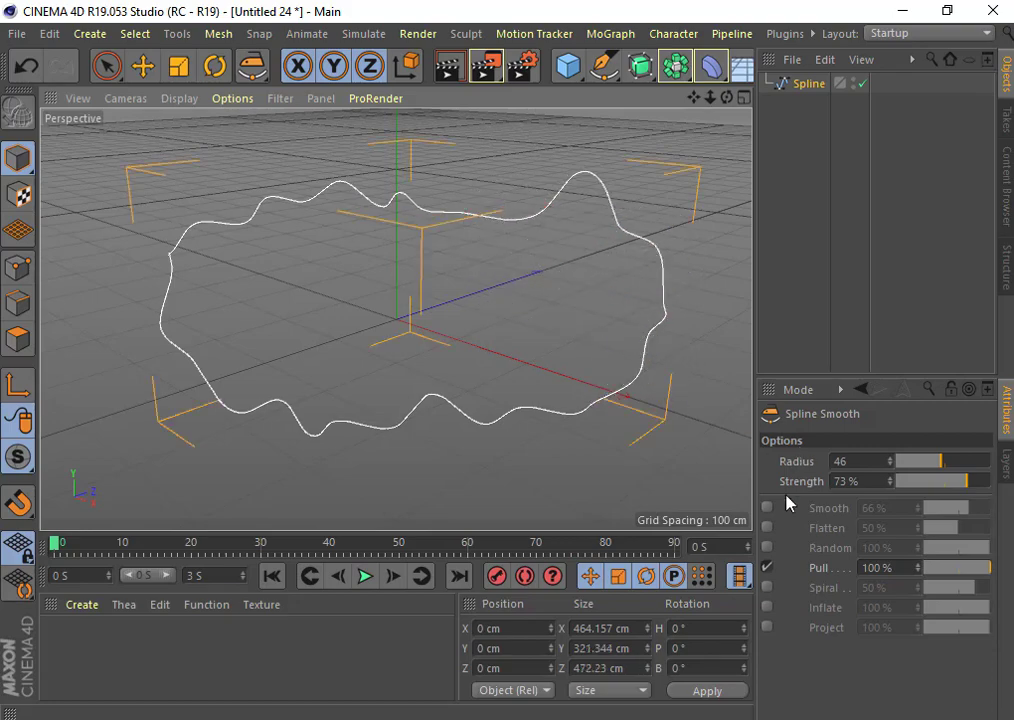
- Lower Pull to about 82%, gently reshape the right side, then turn Pull off
drag(985, 568, 972, 568)
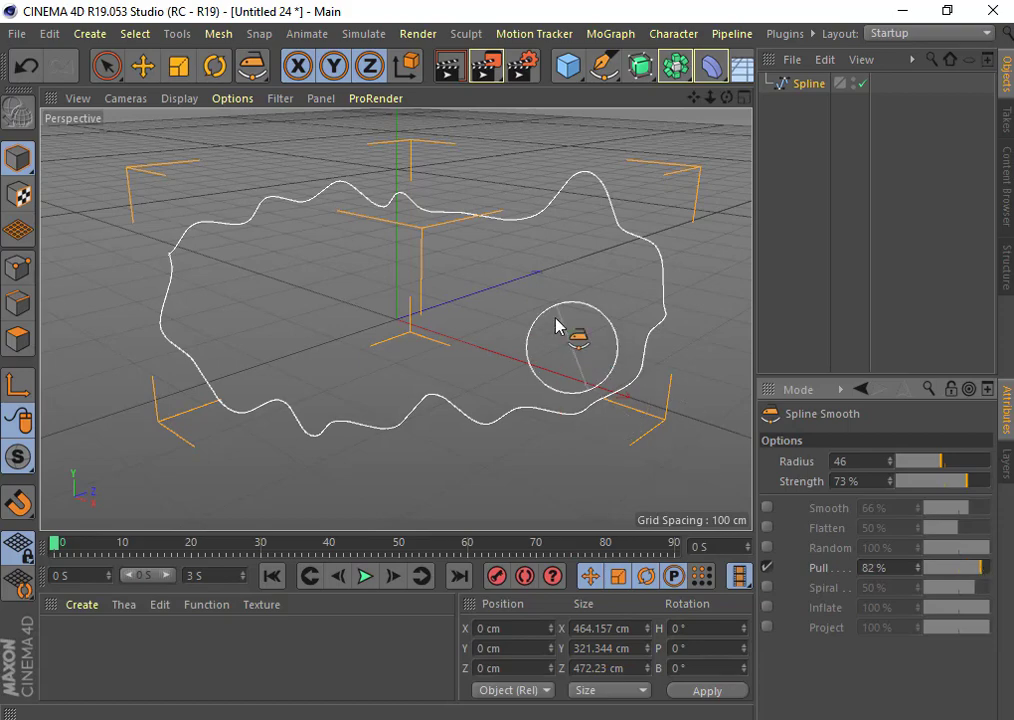
drag(527, 192, 665, 365)
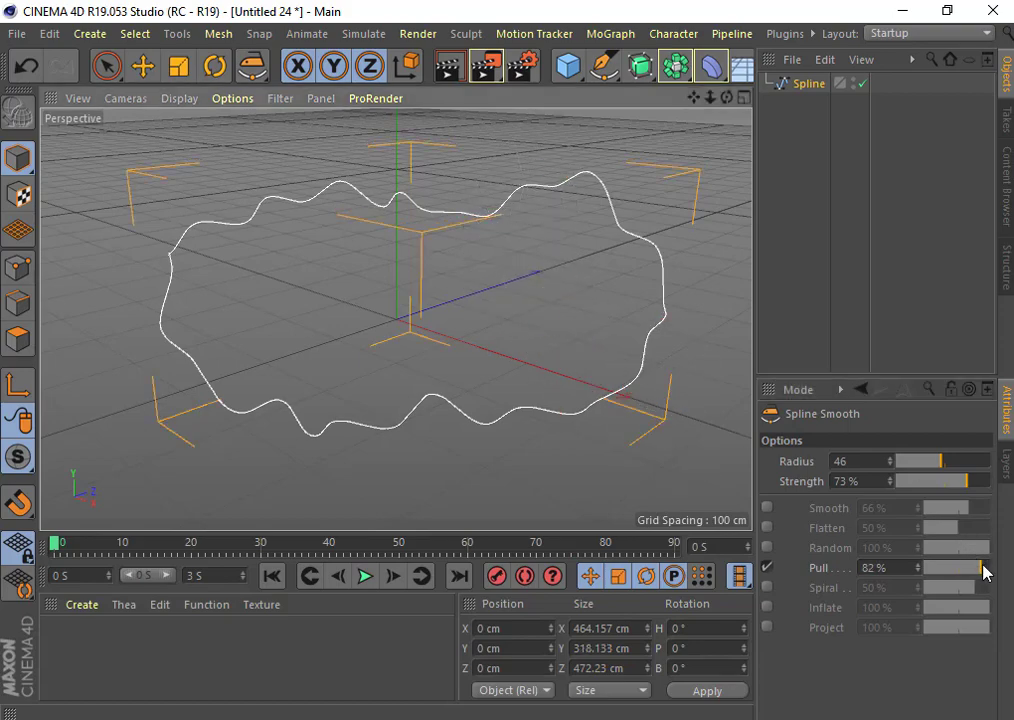
drag(983, 567, 964, 567)
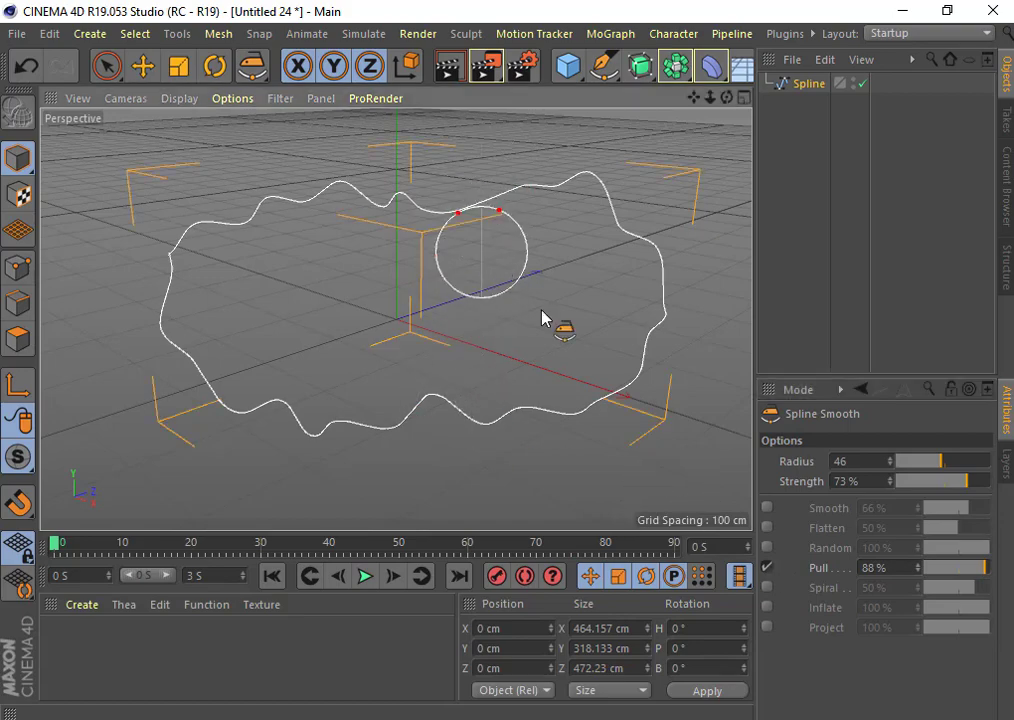
click(770, 568)
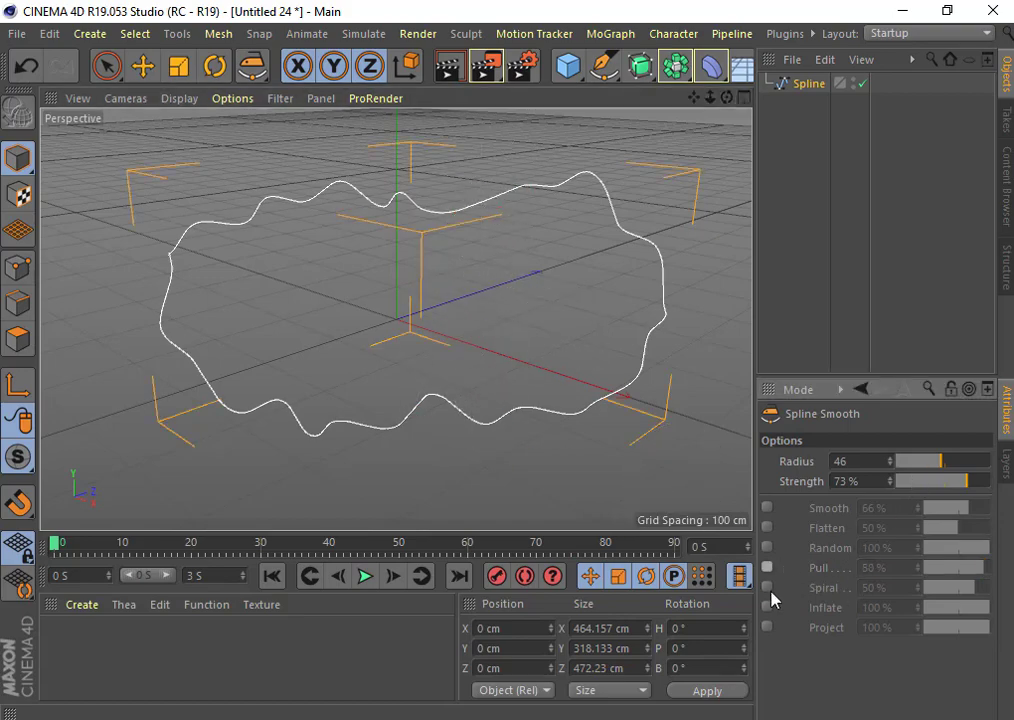
- Curl the bottom, right, top-left and top edges into spirals, settling the Spiral amount at 64%
mouse_move(325, 445)
mouse_down()
mouse_move(250, 398)
mouse_move(226, 403)
mouse_move(380, 432)
mouse_move(403, 414)
mouse_move(480, 419)
mouse_move(509, 437)
mouse_move(537, 429)
mouse_move(532, 419)
mouse_move(645, 403)
mouse_move(654, 367)
mouse_move(632, 316)
mouse_move(622, 233)
mouse_move(650, 238)
mouse_move(628, 228)
mouse_move(505, 233)
mouse_up()
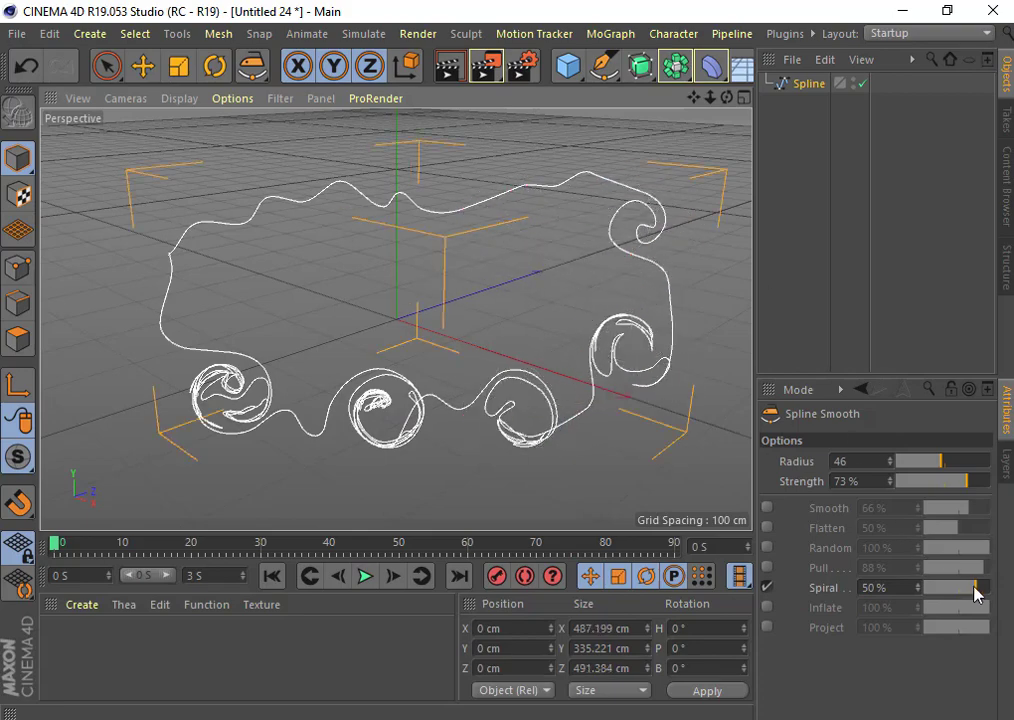
drag(975, 588, 951, 589)
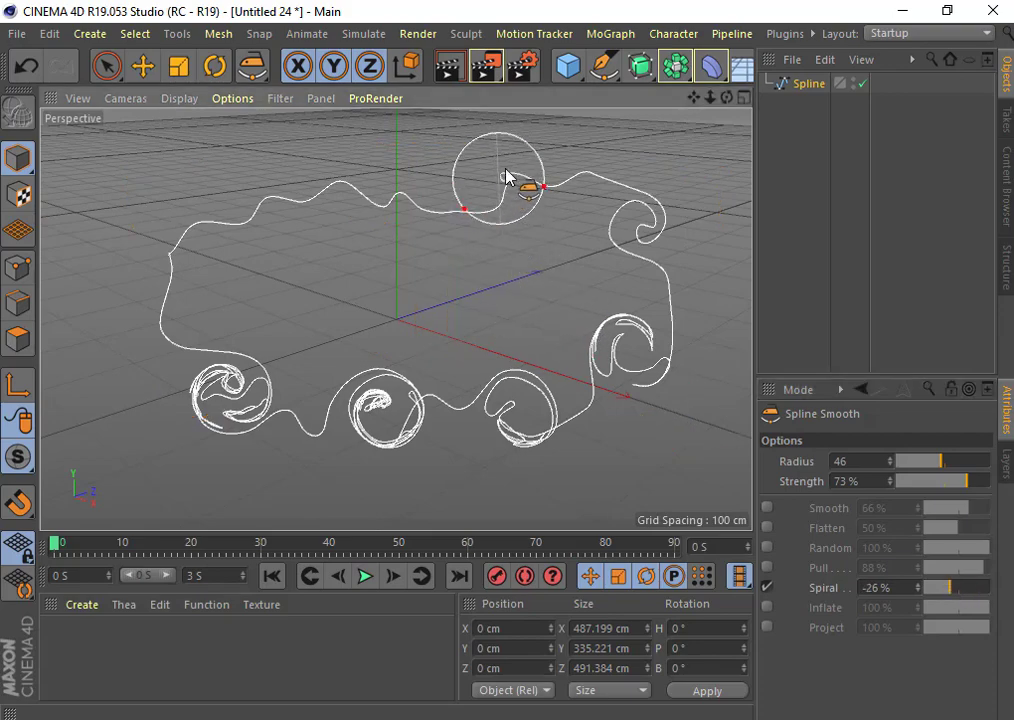
drag(527, 181, 521, 224)
mouse_move(393, 239)
mouse_down()
mouse_move(312, 244)
mouse_move(333, 199)
mouse_move(301, 186)
mouse_move(282, 220)
mouse_move(251, 208)
mouse_move(244, 235)
mouse_move(204, 222)
mouse_move(196, 262)
mouse_move(228, 229)
mouse_move(215, 245)
mouse_up()
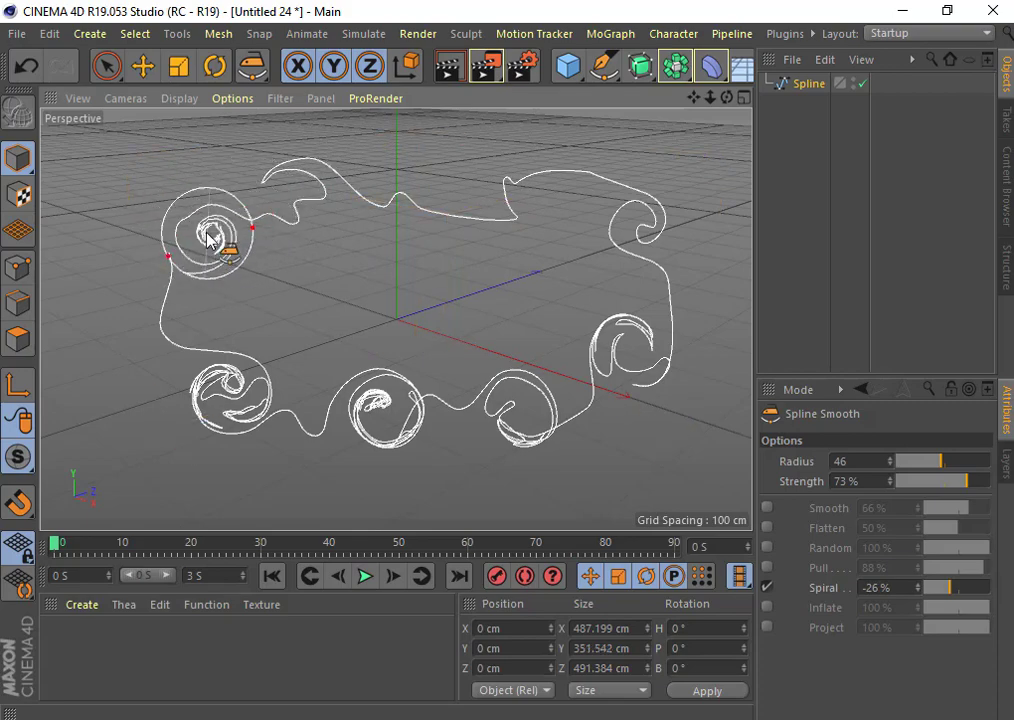
drag(936, 596, 948, 600)
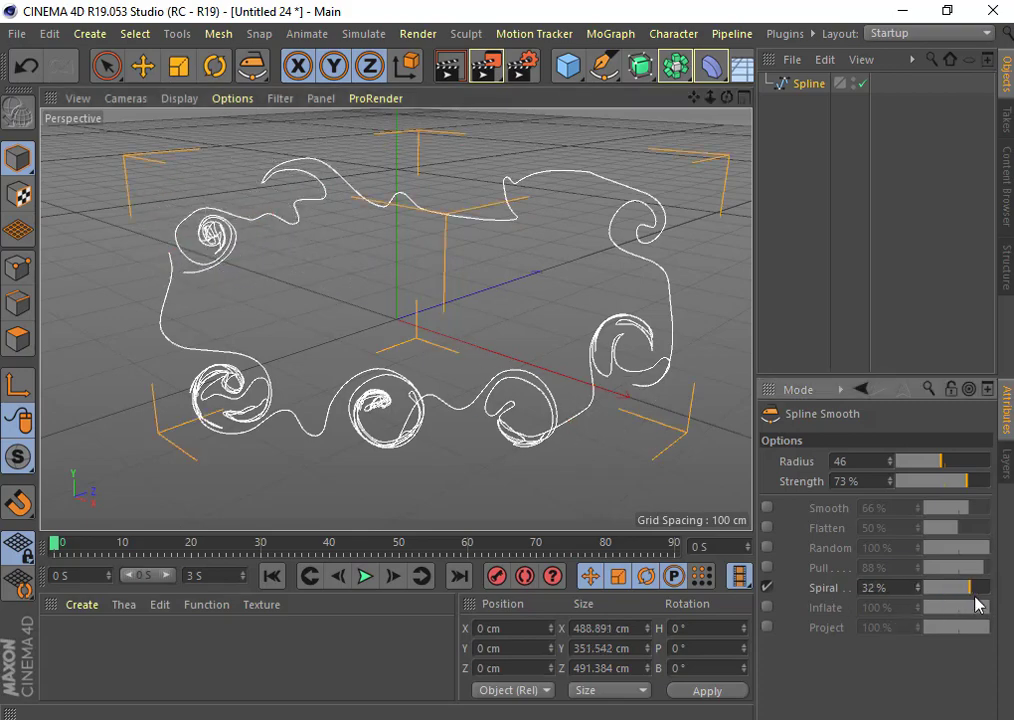
mouse_move(471, 287)
mouse_down()
mouse_move(441, 197)
mouse_move(449, 240)
mouse_up()
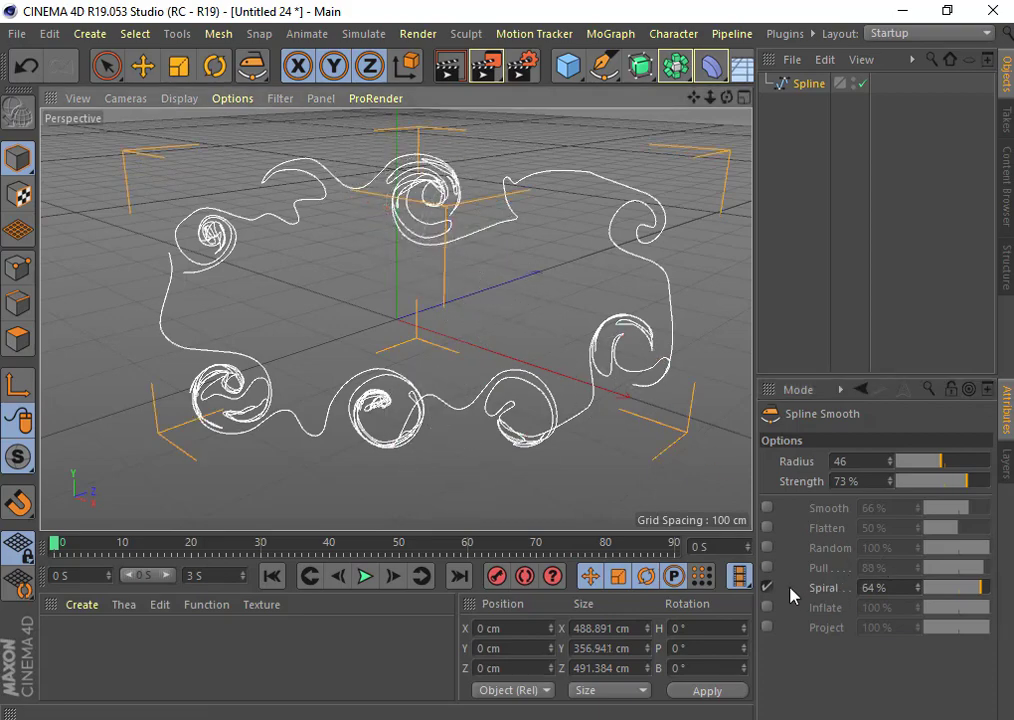
- Undo the four spiral strokes to remove the curls
click(41, 78)
click(41, 78)
click(41, 78)
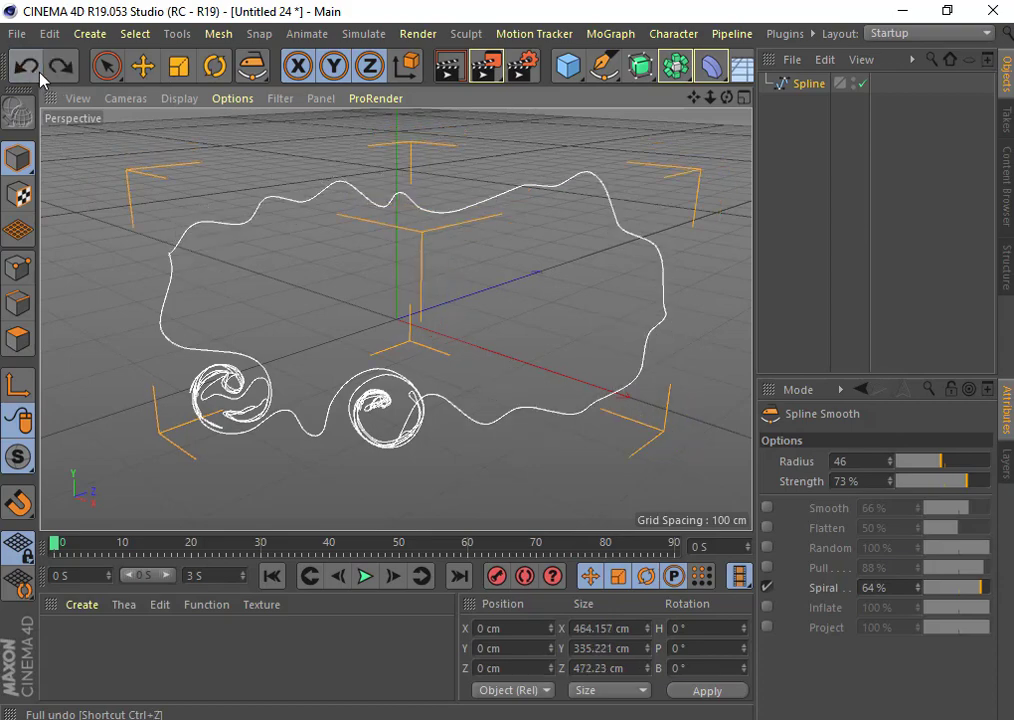
click(41, 78)
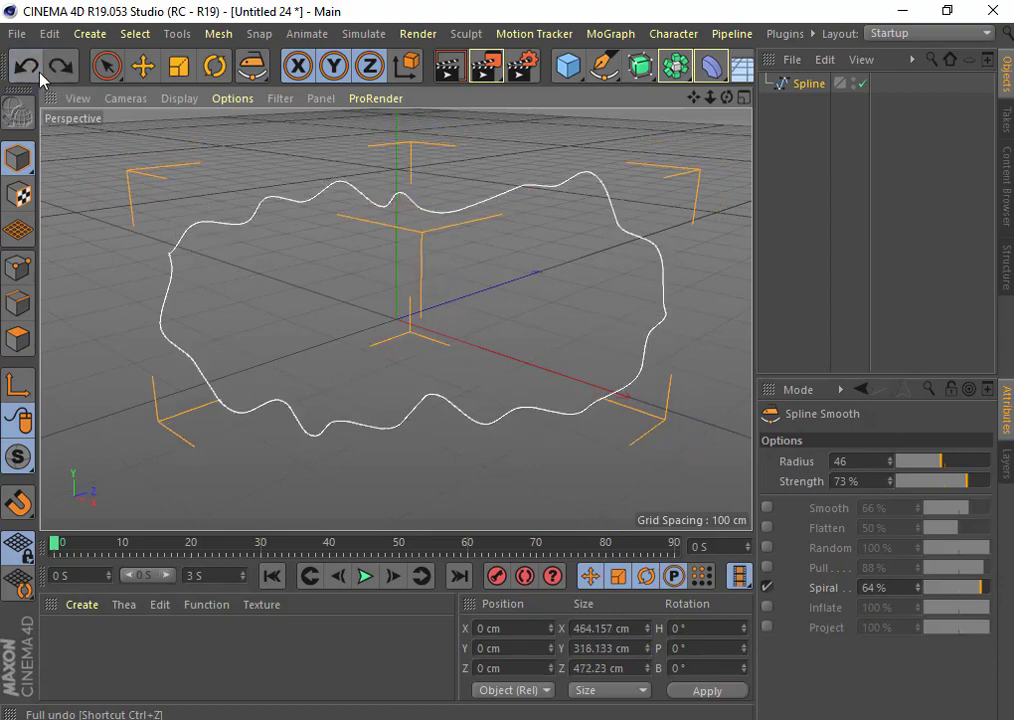
- Switch the brush from Spiral to Inflate, swell the lower and upper edges, and set Inflate to 58%
click(767, 588)
click(767, 607)
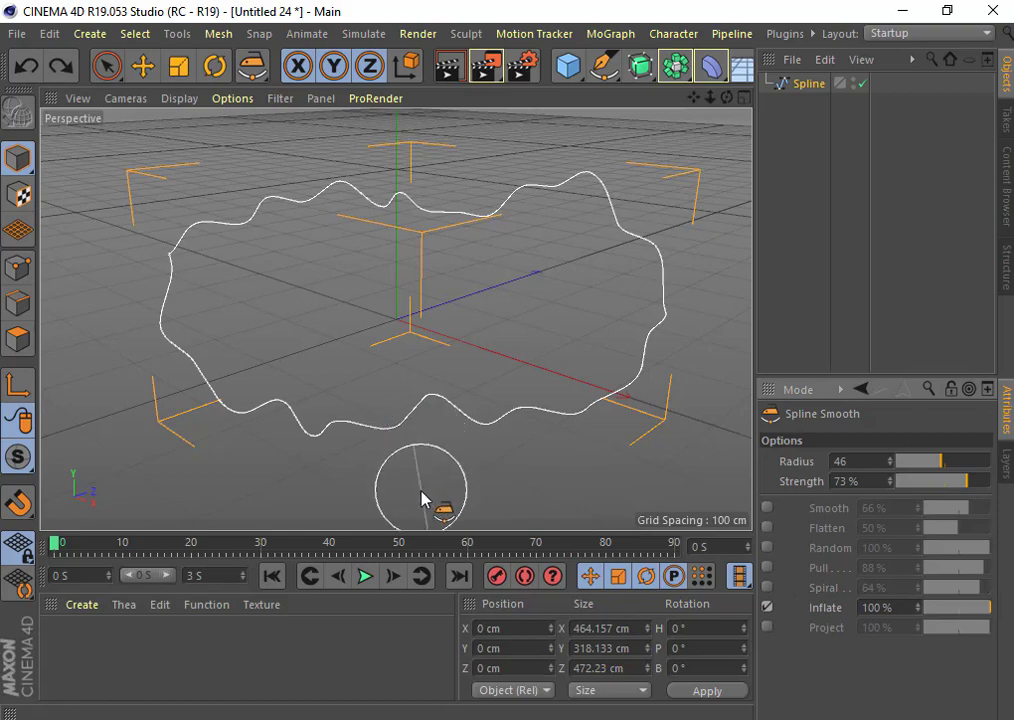
mouse_move(403, 380)
mouse_down()
mouse_move(554, 403)
mouse_move(559, 340)
mouse_up()
mouse_move(607, 226)
mouse_down()
mouse_move(627, 190)
mouse_move(534, 242)
mouse_move(376, 197)
mouse_move(342, 215)
mouse_move(235, 210)
mouse_move(235, 254)
mouse_move(140, 253)
mouse_move(186, 355)
mouse_move(220, 371)
mouse_move(260, 420)
mouse_move(315, 342)
mouse_move(358, 421)
mouse_move(414, 310)
mouse_move(452, 448)
mouse_move(507, 321)
mouse_move(559, 380)
mouse_move(581, 273)
mouse_move(699, 251)
mouse_move(620, 335)
mouse_move(579, 233)
mouse_move(430, 258)
mouse_move(432, 220)
mouse_move(437, 233)
mouse_move(283, 179)
mouse_move(193, 279)
mouse_move(143, 294)
mouse_move(434, 328)
mouse_up()
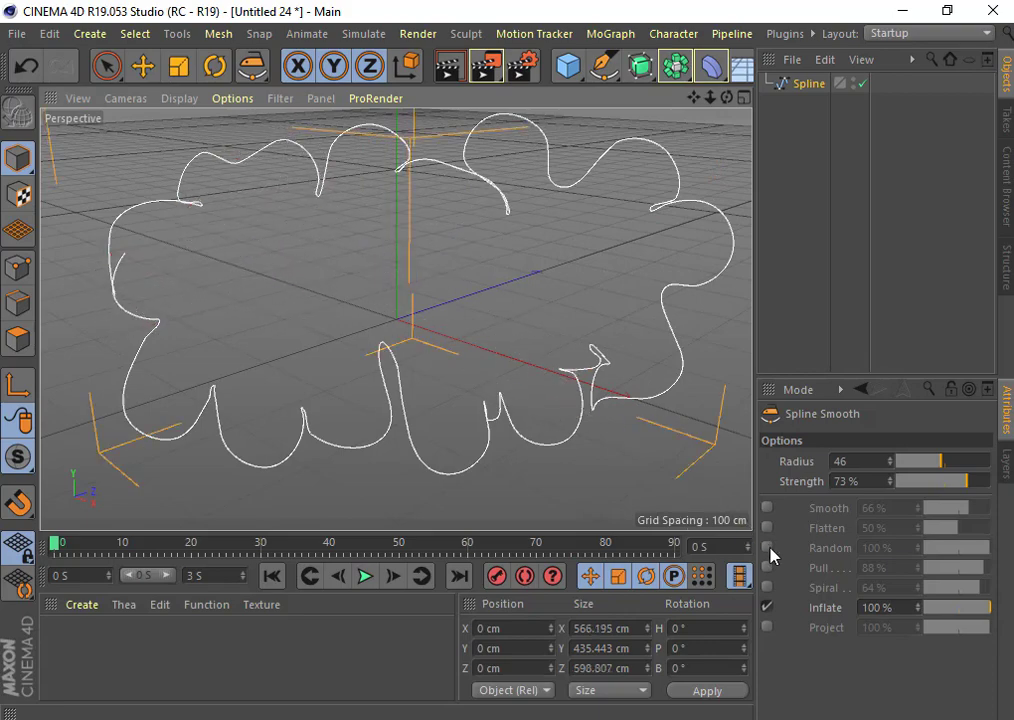
mouse_move(988, 617)
mouse_down()
mouse_move(950, 611)
mouse_move(982, 611)
mouse_up()
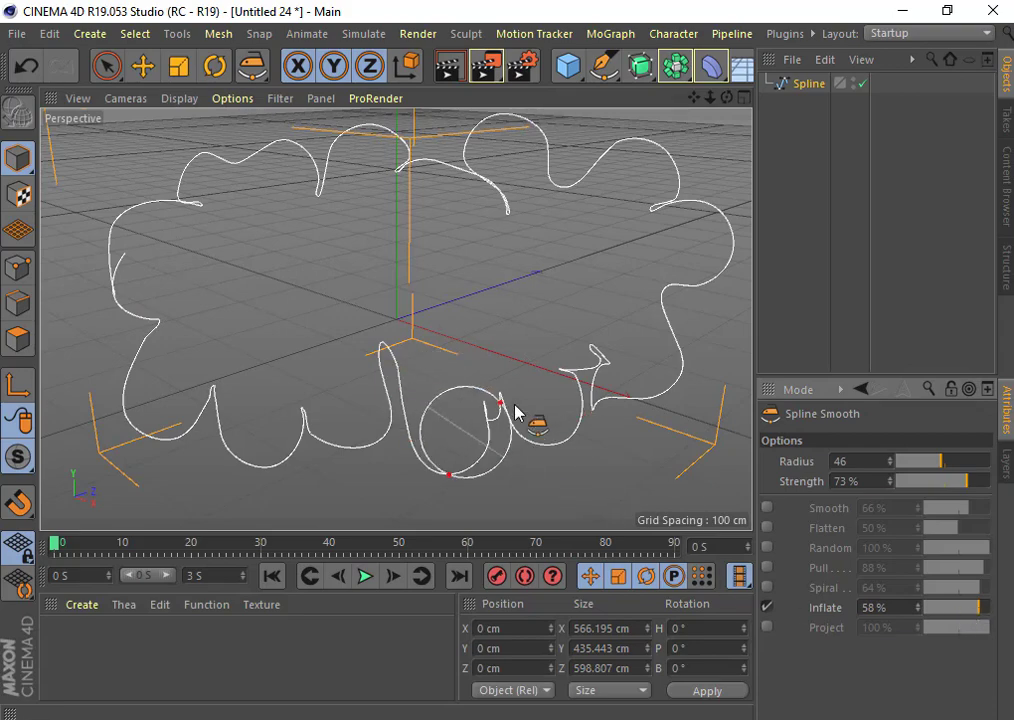
- Briefly try Project mode, switch all brush modes off, and select the Spline to show its Object properties
click(768, 607)
click(768, 627)
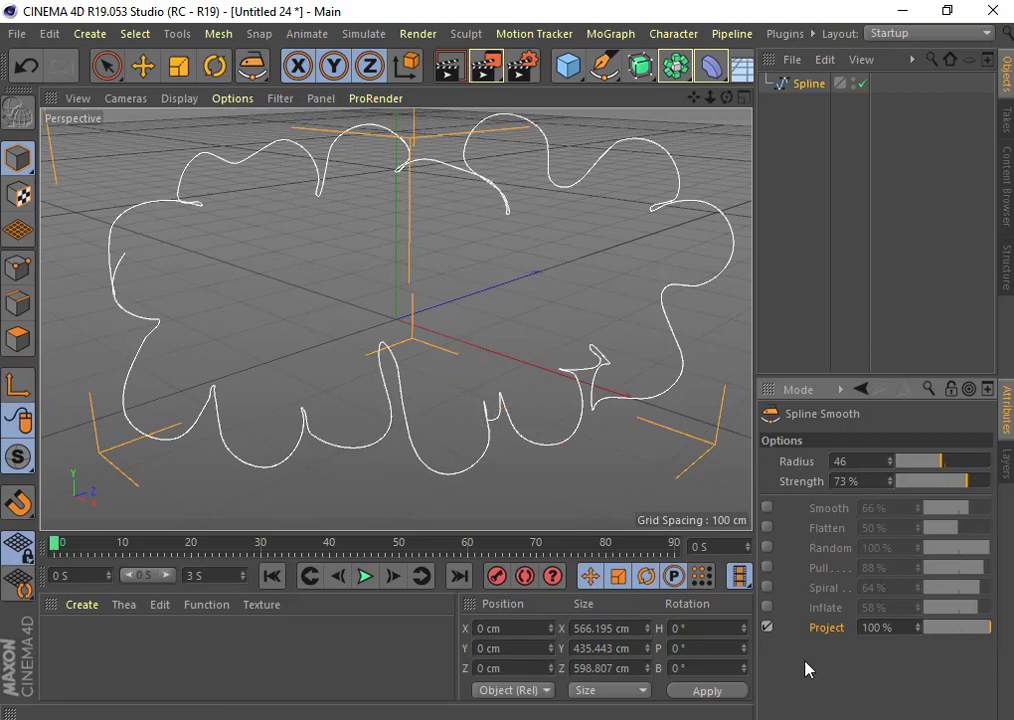
click(767, 627)
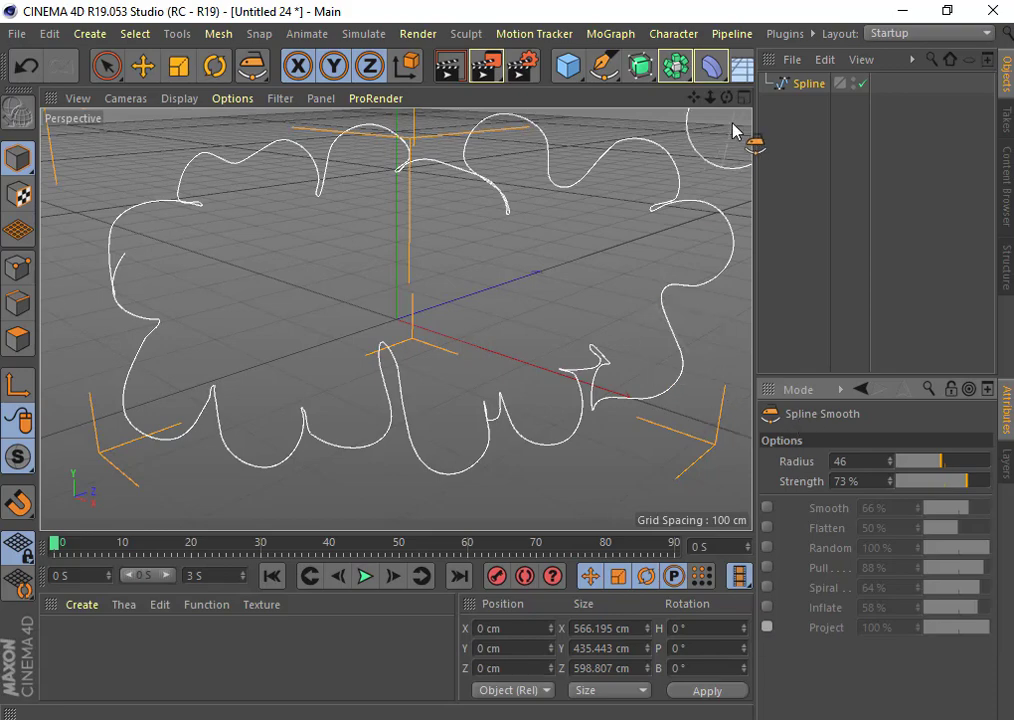
click(798, 86)
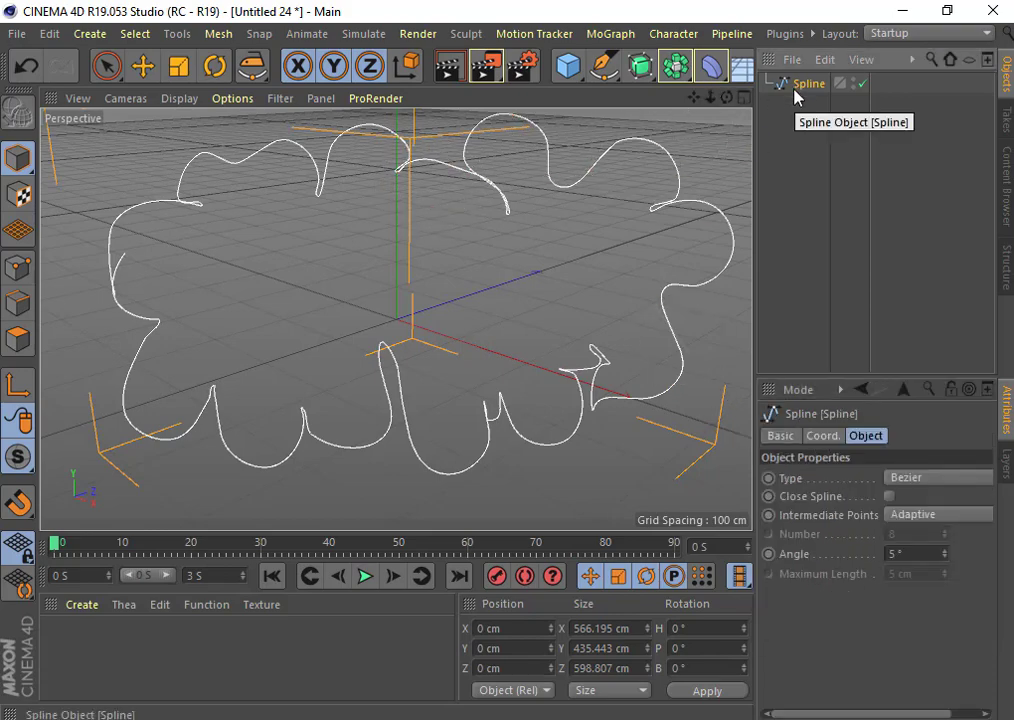
- Delete the cloud spline and sketch a closed wavy freehand loop, about 456 × 522 cm
key(Delete)
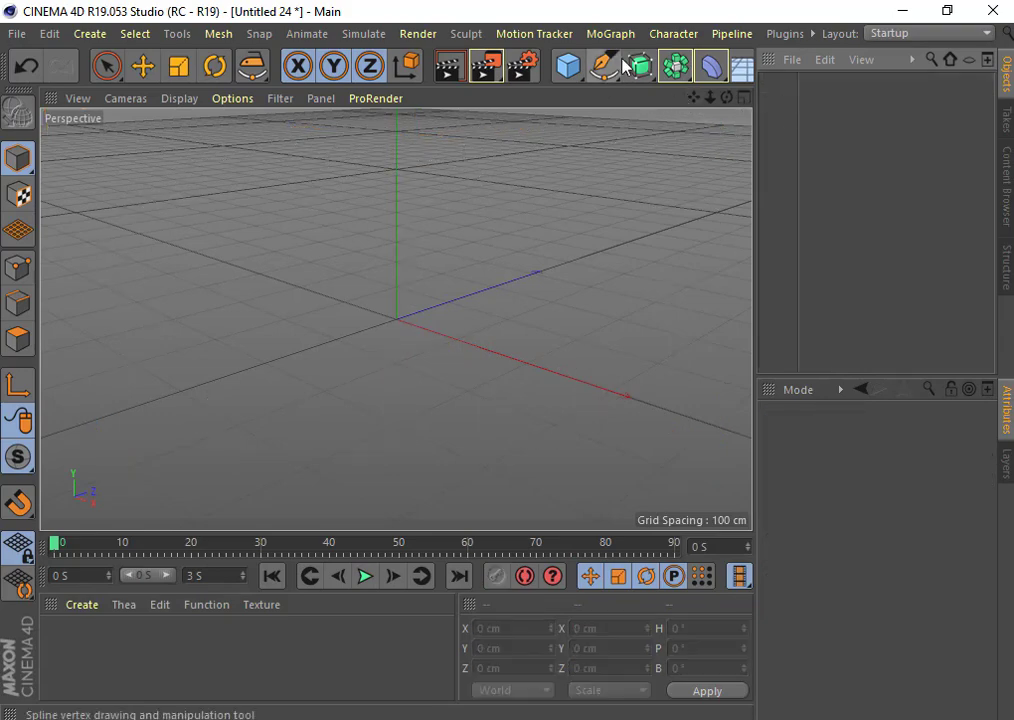
click(616, 74)
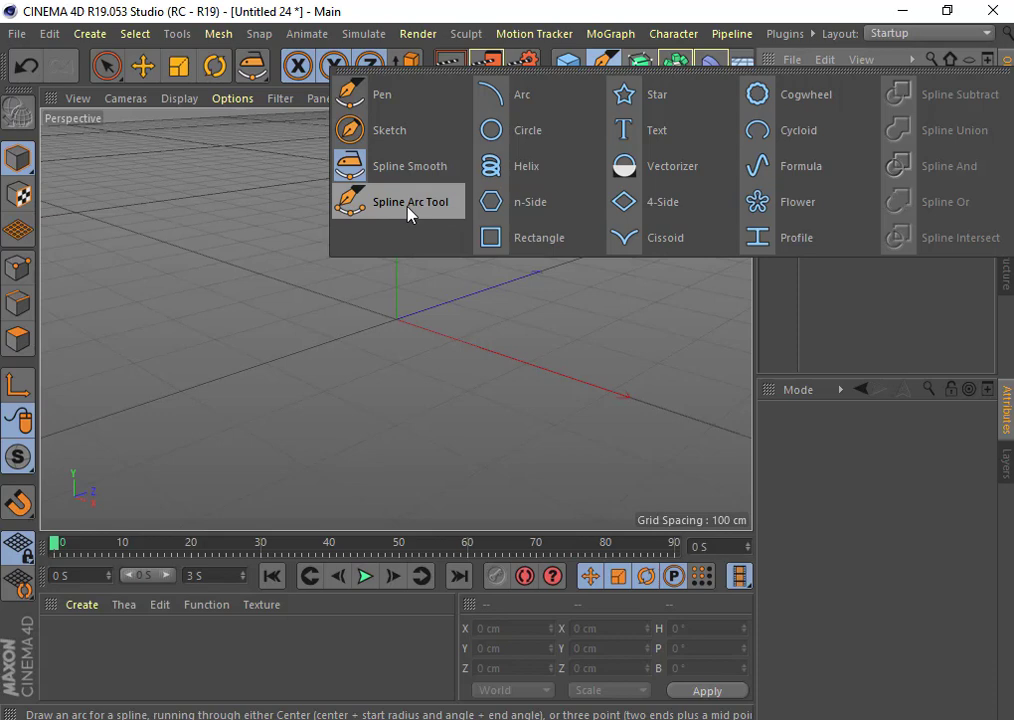
click(390, 138)
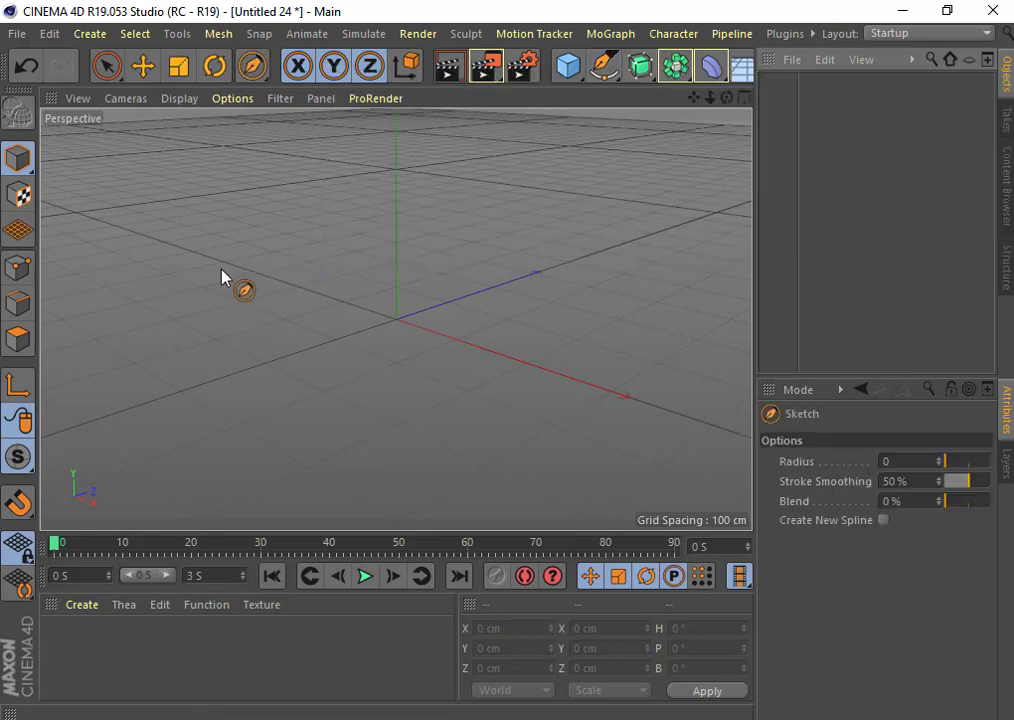
drag(214, 262, 467, 203)
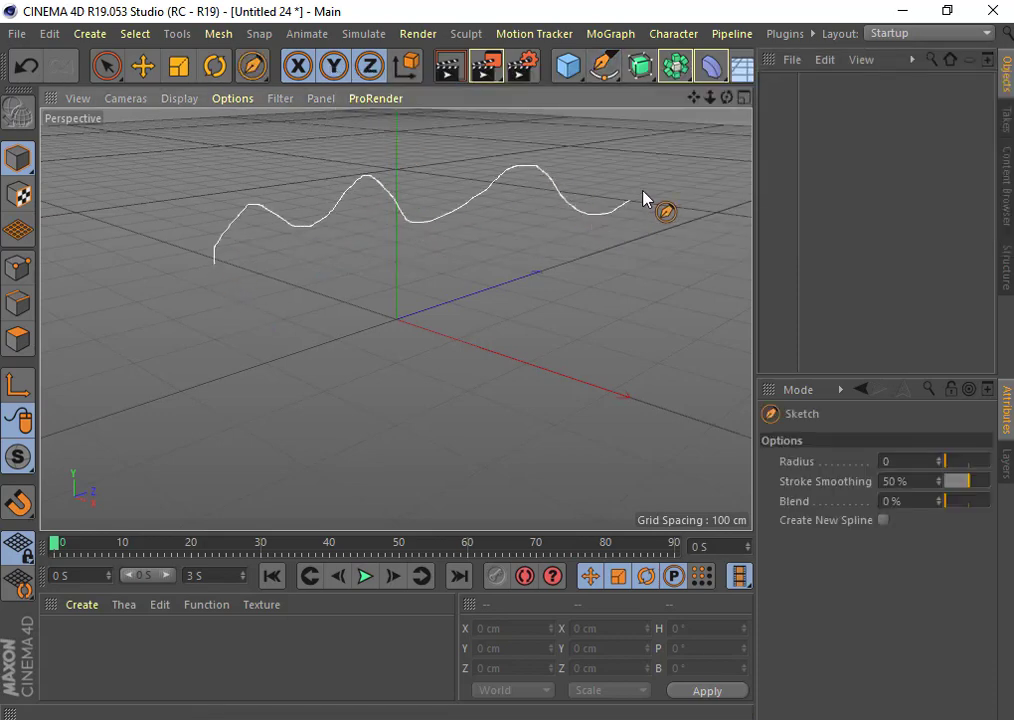
drag(643, 197, 604, 287)
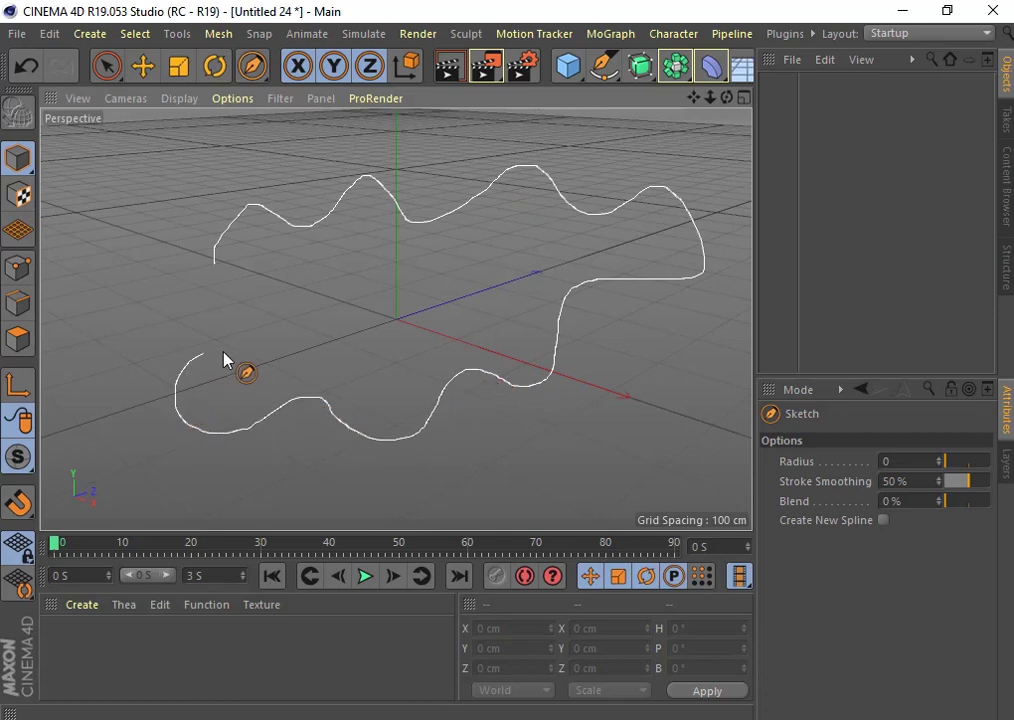
drag(200, 270, 215, 266)
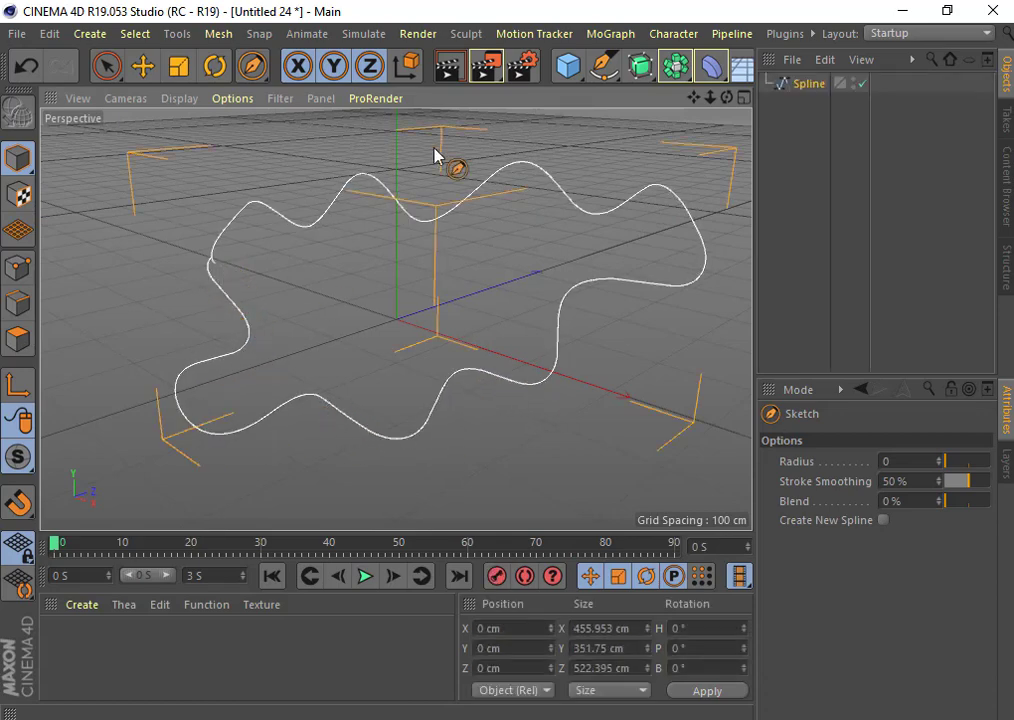
click(604, 68)
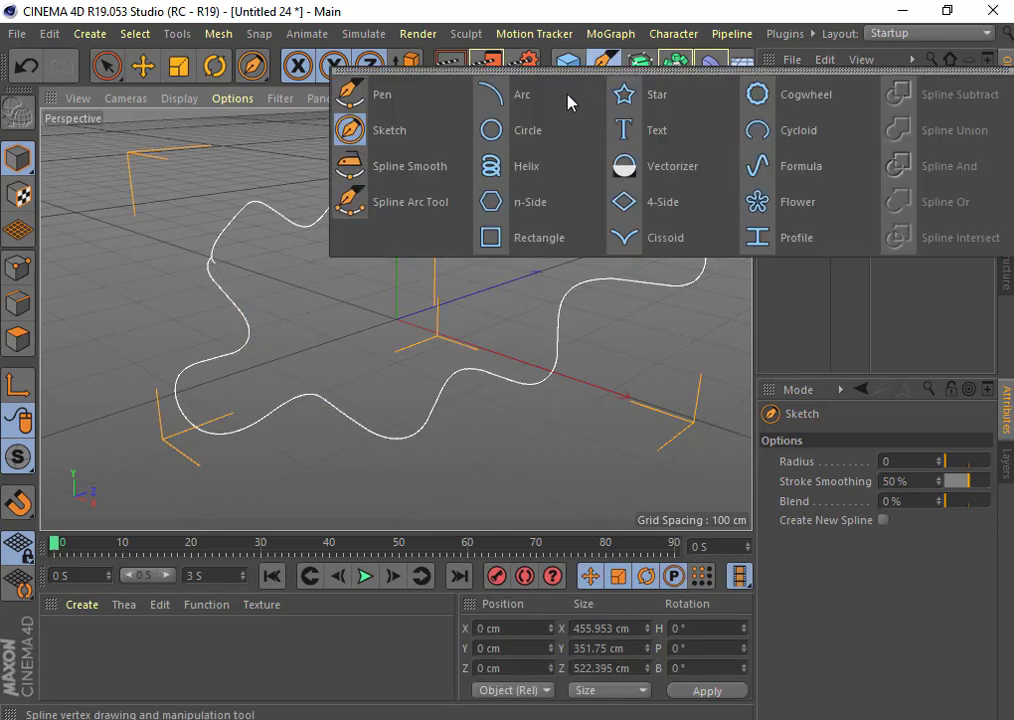
- With the Spline Arc Tool, bulge arcs out of the top, right, lower and front lower-left segments
click(435, 212)
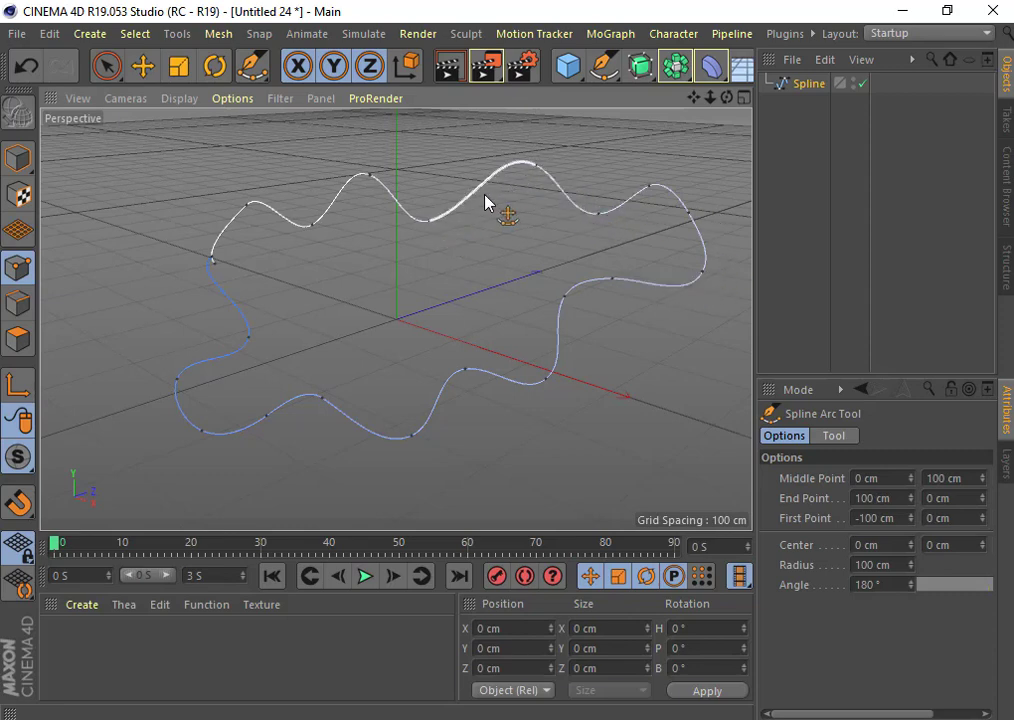
drag(481, 193, 457, 168)
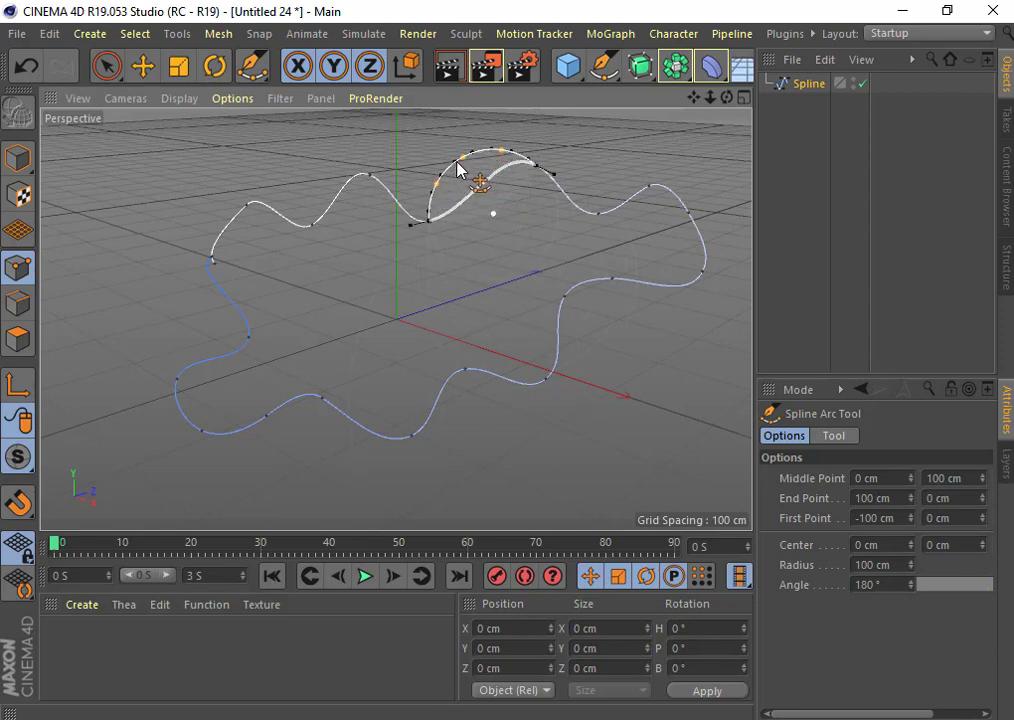
drag(457, 168, 482, 215)
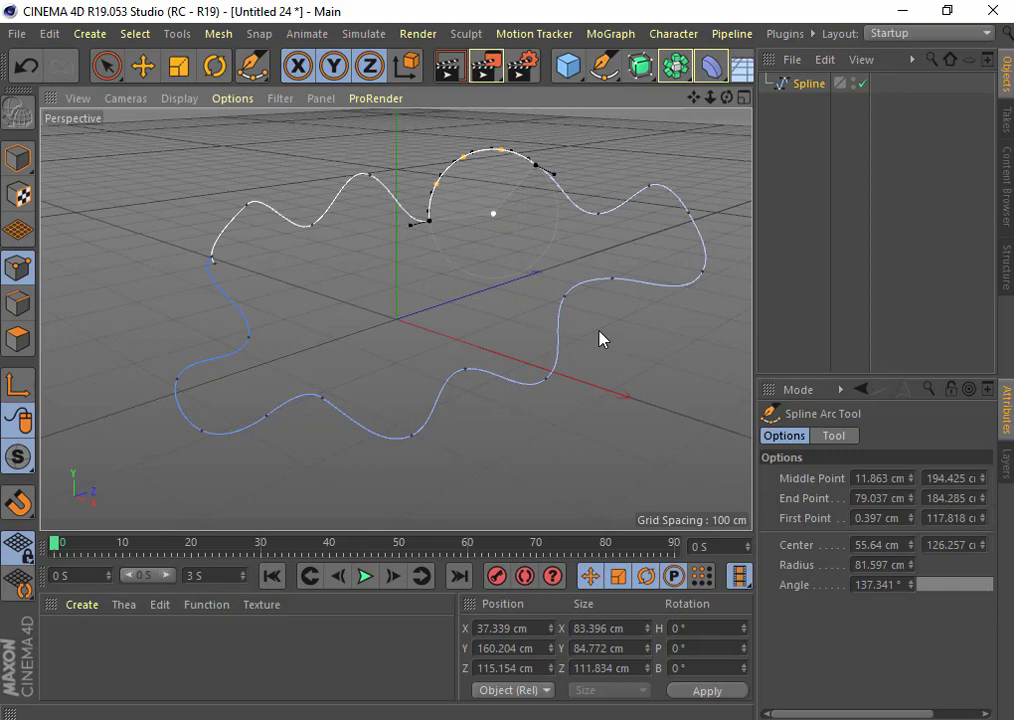
mouse_move(577, 300)
mouse_down()
mouse_move(605, 336)
mouse_move(605, 362)
mouse_up()
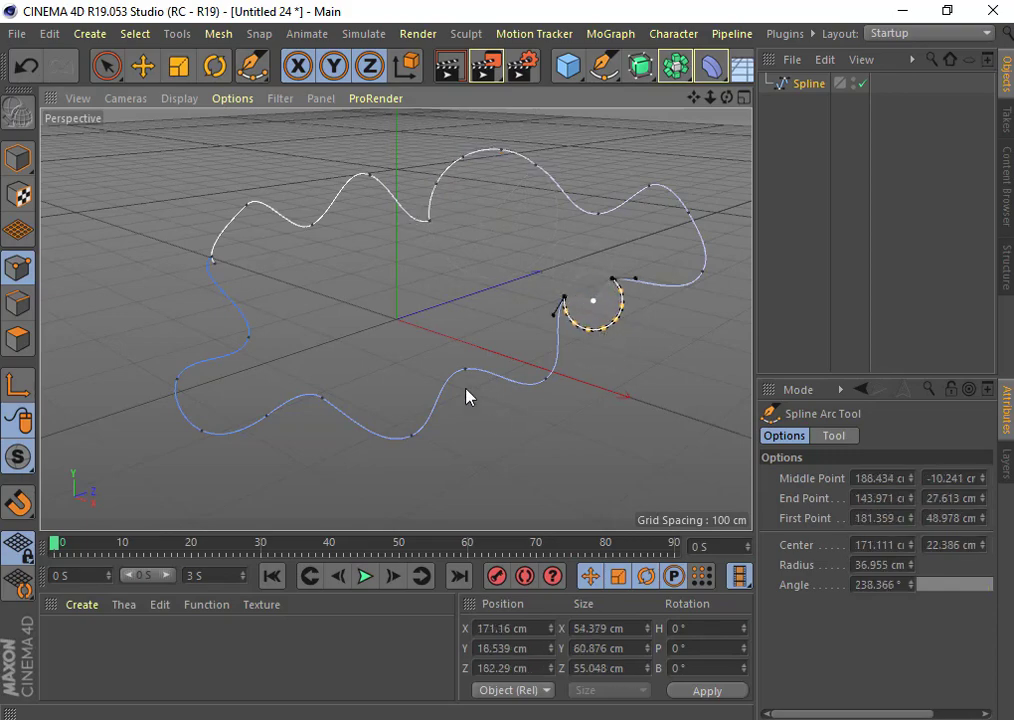
mouse_move(455, 402)
mouse_down()
mouse_move(449, 415)
mouse_move(482, 446)
mouse_move(507, 446)
mouse_up()
drag(285, 428, 290, 468)
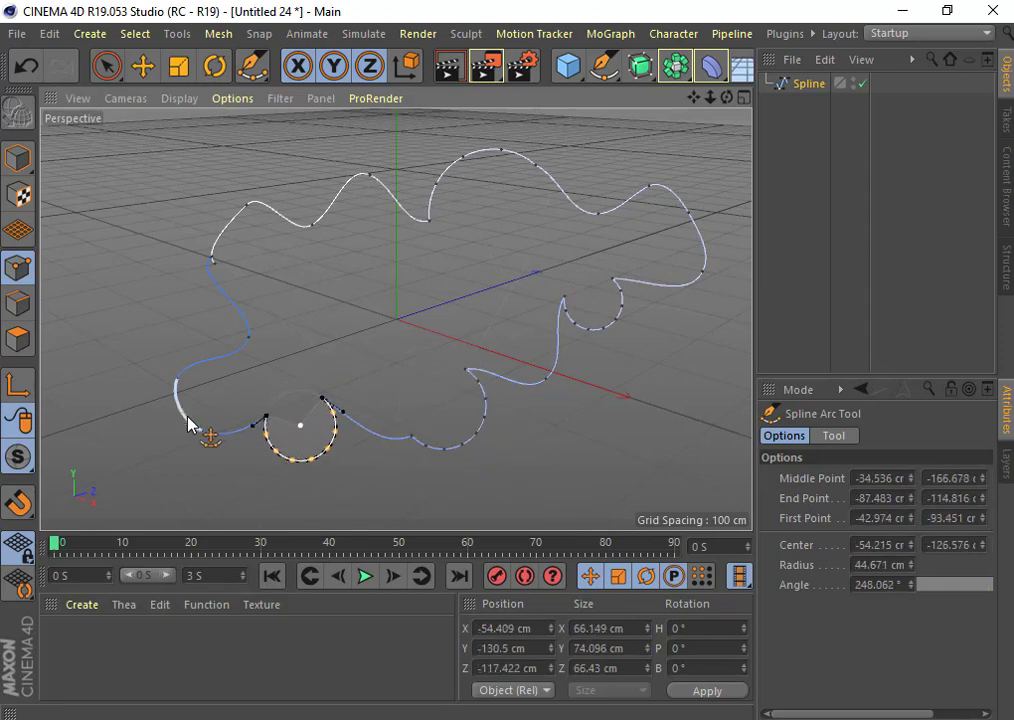
- Add and commit more arcs on the lower-left, upper-left and upper back segments, latest radius 60.361 cm
drag(182, 398, 118, 336)
drag(228, 316, 294, 287)
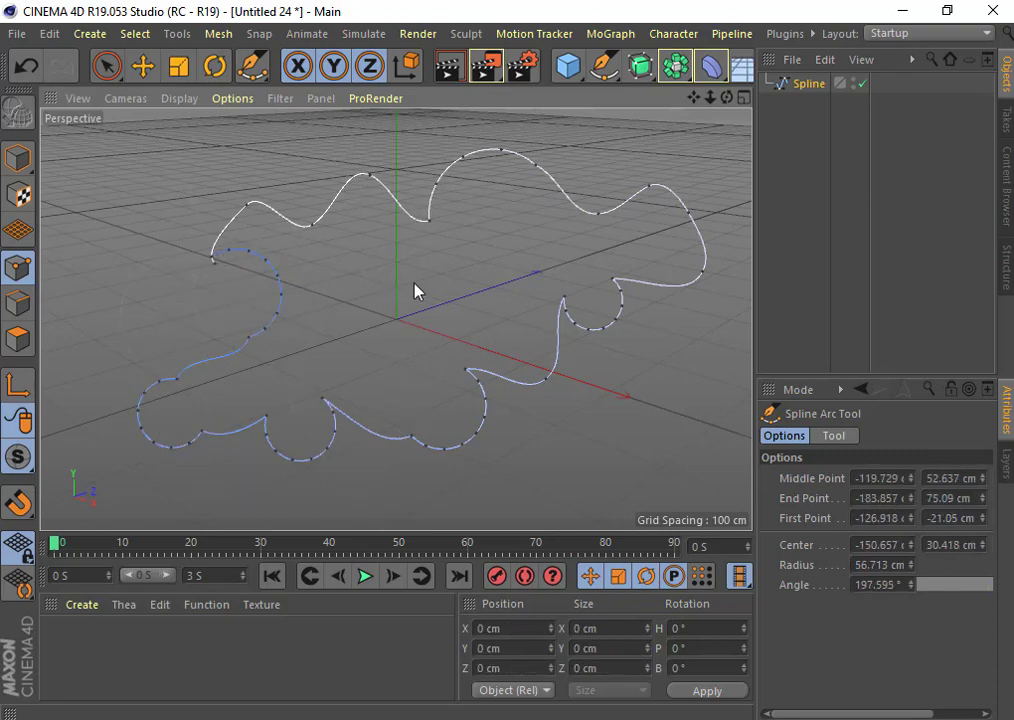
drag(335, 208, 361, 282)
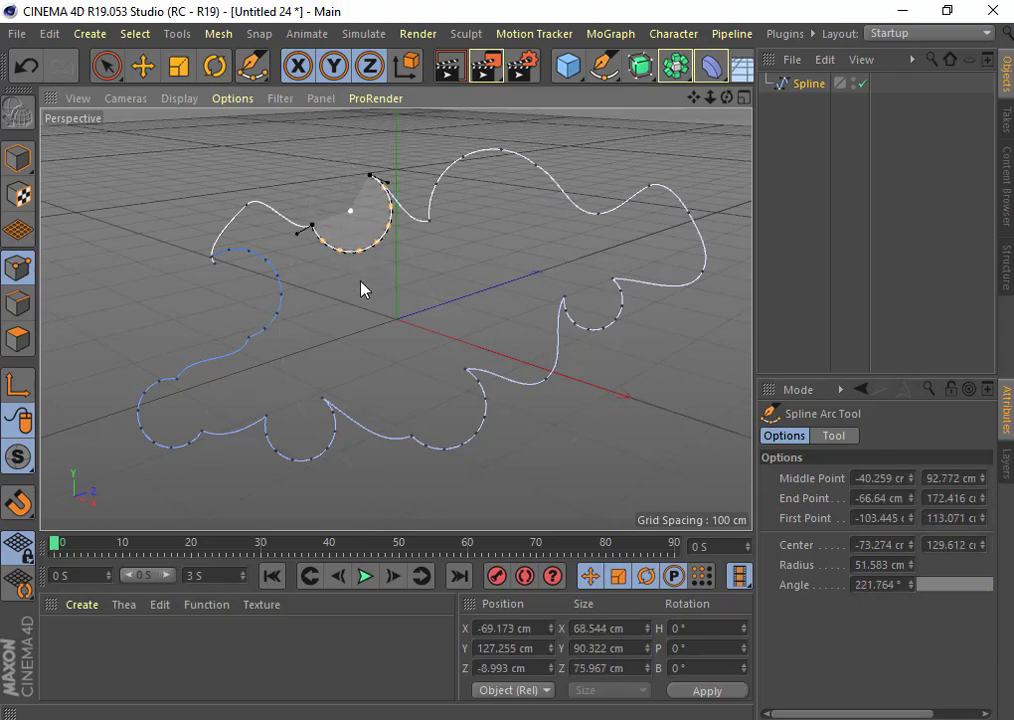
click(361, 289)
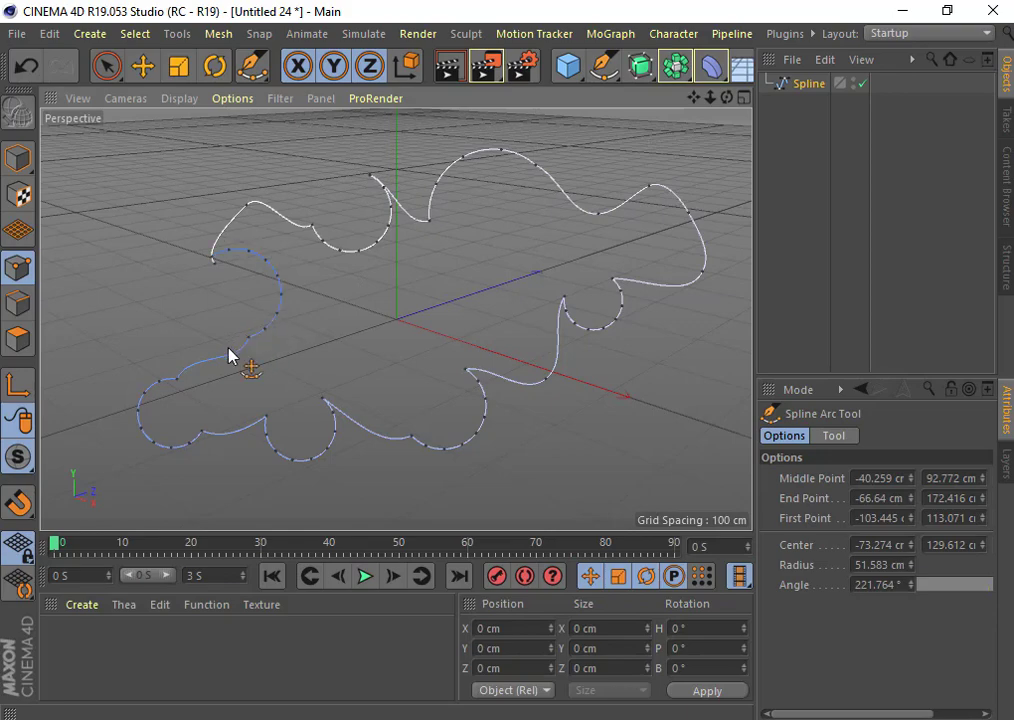
drag(229, 353, 188, 307)
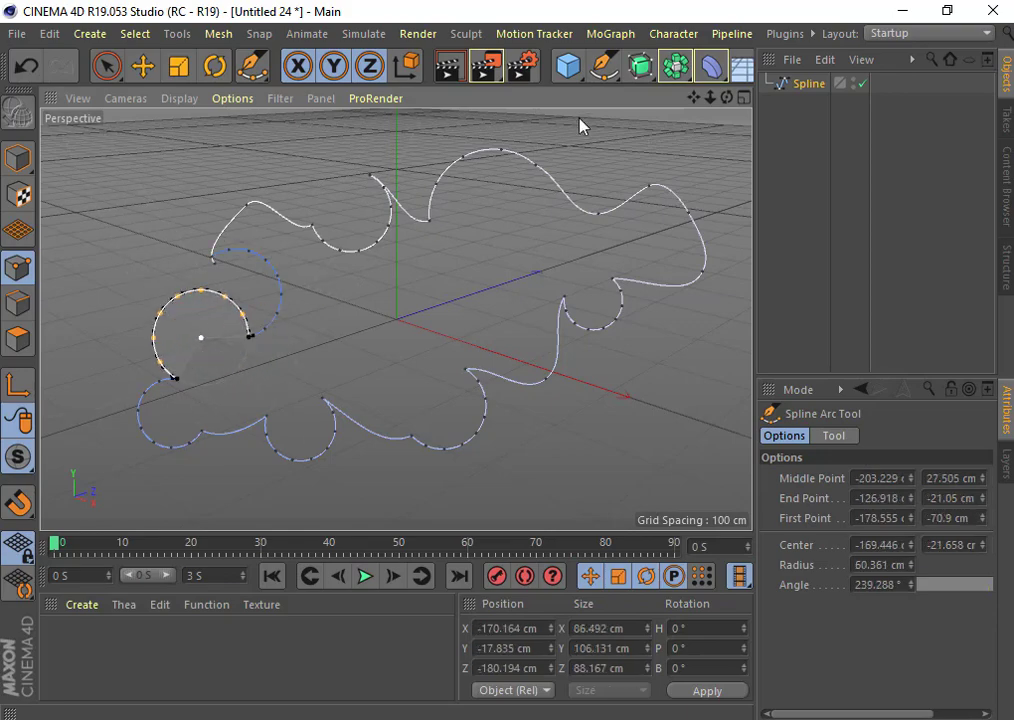
click(614, 162)
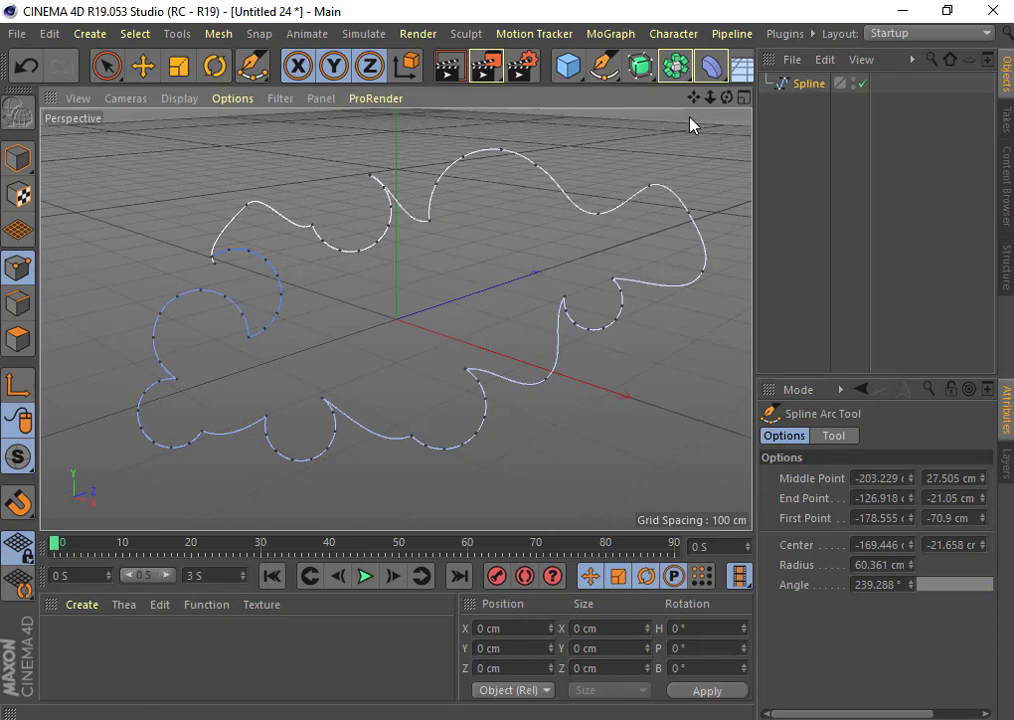
drag(711, 96, 711, 88)
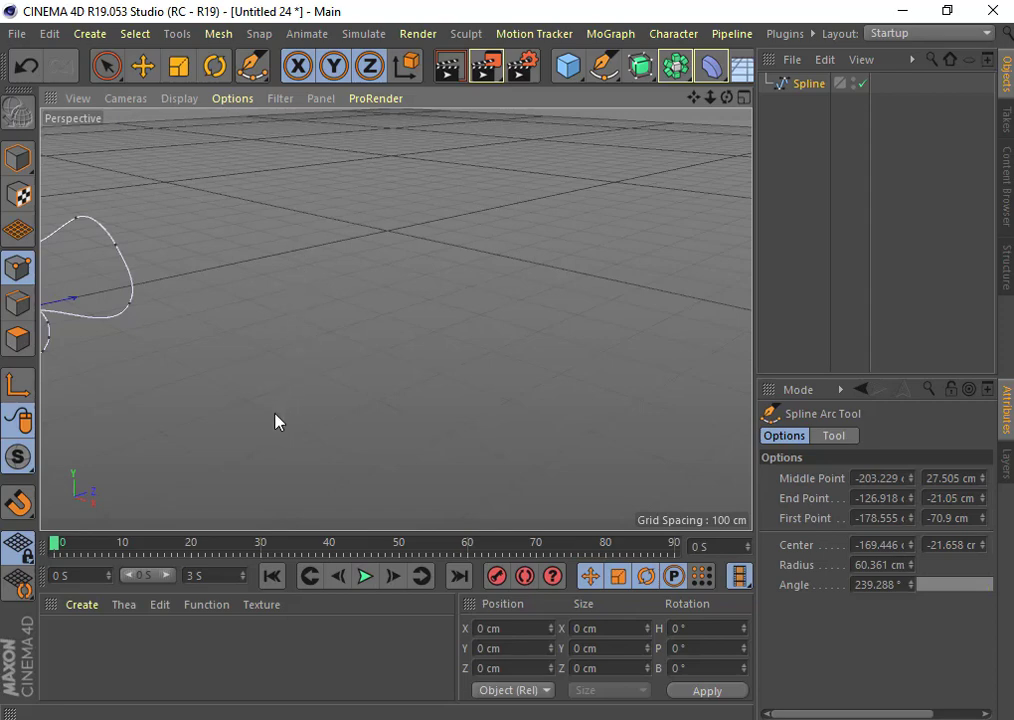
- Draw a vertical spline line, then extend its top into arched humps with latest arc radius 59.243 cm
drag(275, 413, 275, 323)
drag(276, 273, 281, 206)
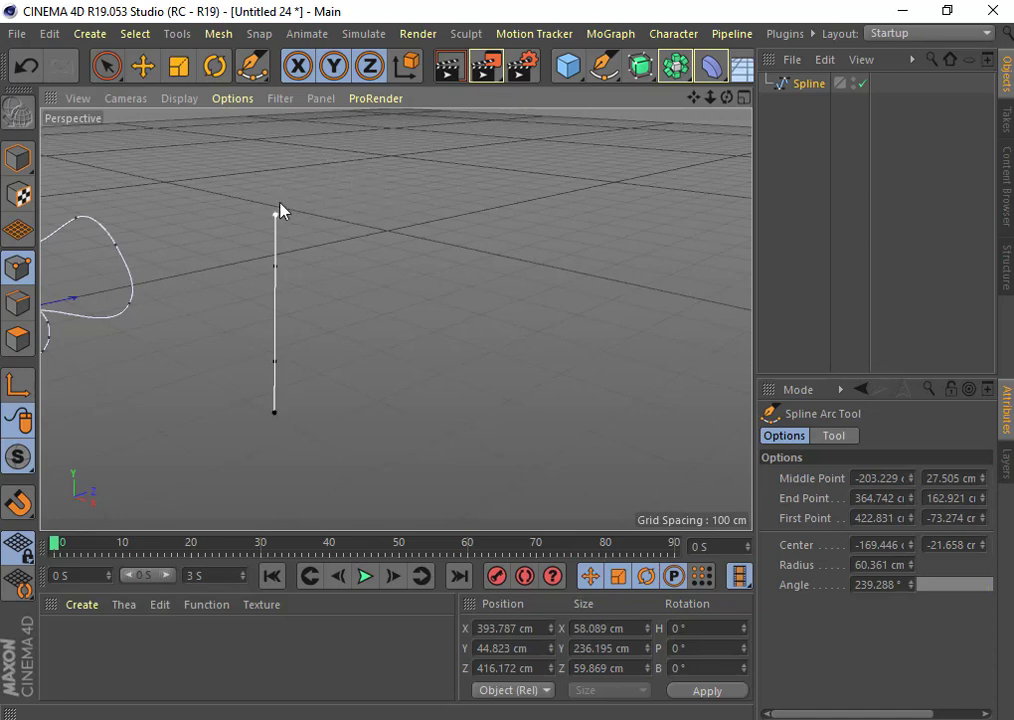
mouse_move(351, 164)
mouse_down()
mouse_move(388, 220)
mouse_move(388, 209)
mouse_up()
mouse_move(381, 209)
mouse_down()
mouse_move(401, 188)
mouse_move(396, 215)
mouse_move(383, 211)
mouse_move(394, 240)
mouse_move(387, 362)
mouse_move(396, 385)
mouse_move(432, 400)
mouse_move(446, 397)
mouse_move(543, 258)
mouse_move(527, 210)
mouse_move(441, 204)
mouse_move(530, 208)
mouse_move(514, 201)
mouse_move(527, 215)
mouse_move(738, 235)
mouse_move(672, 232)
mouse_up()
key(Escape)
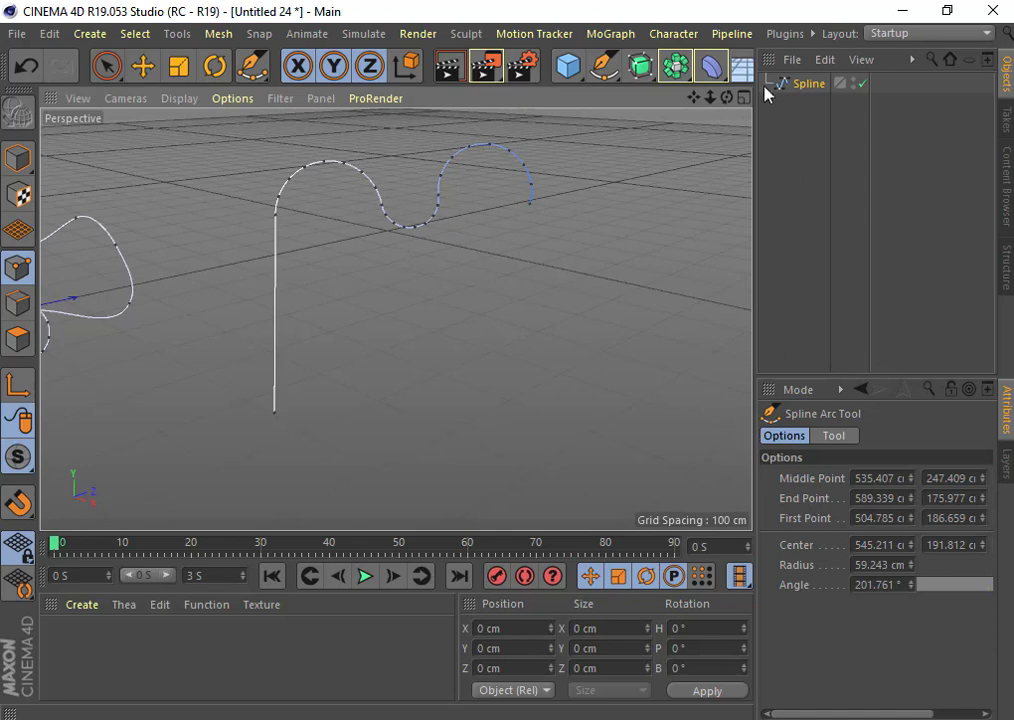
click(605, 67)
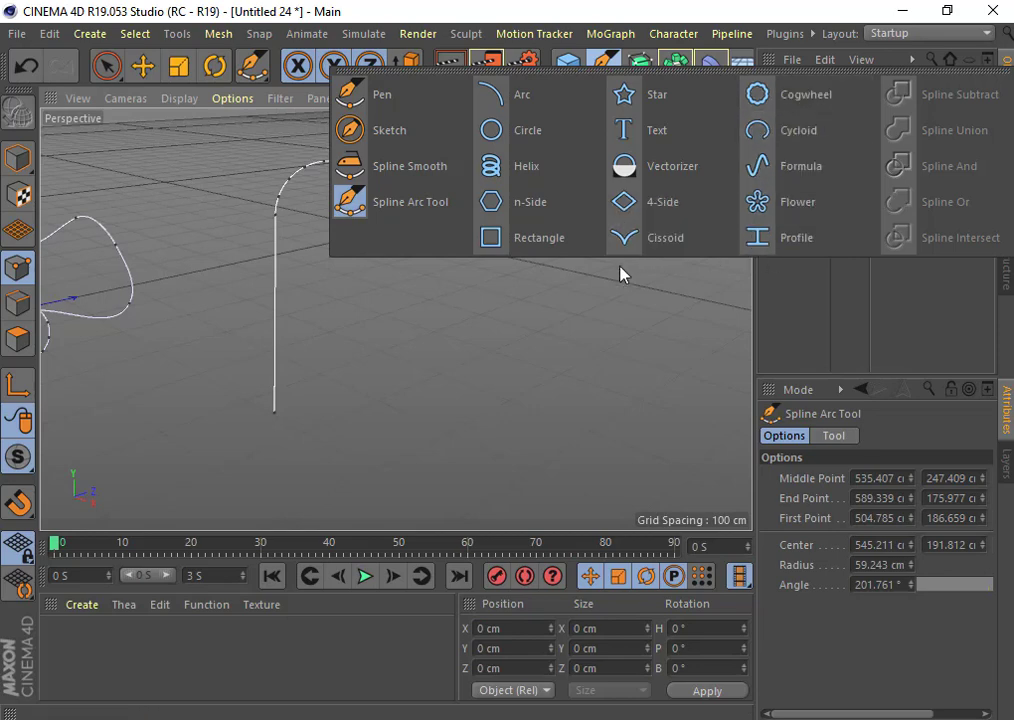
click(607, 287)
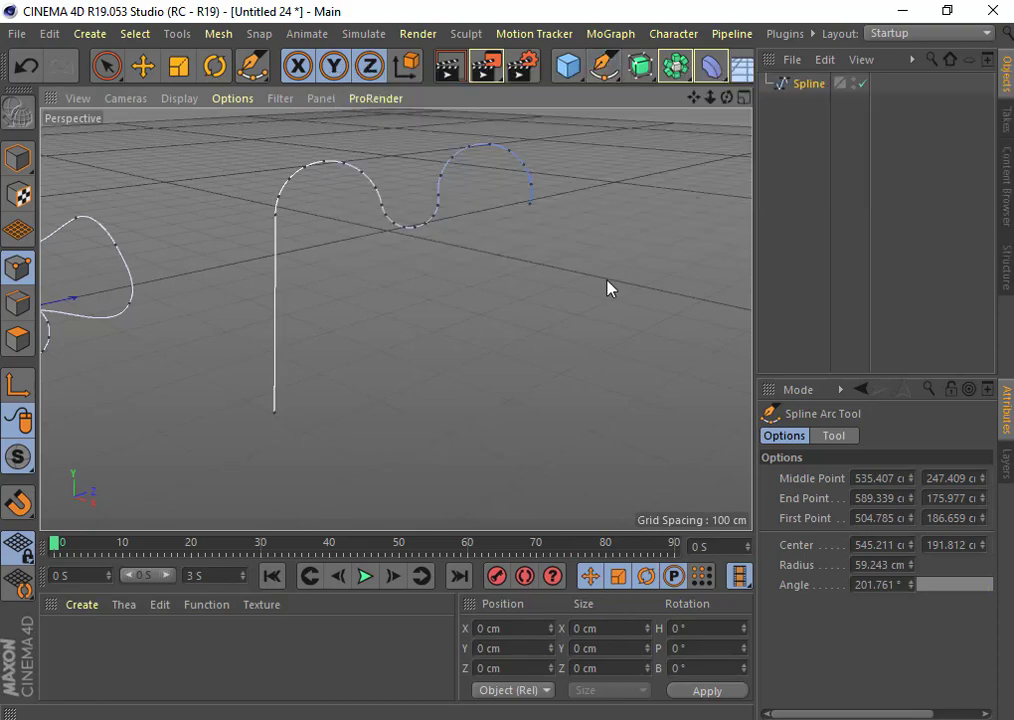